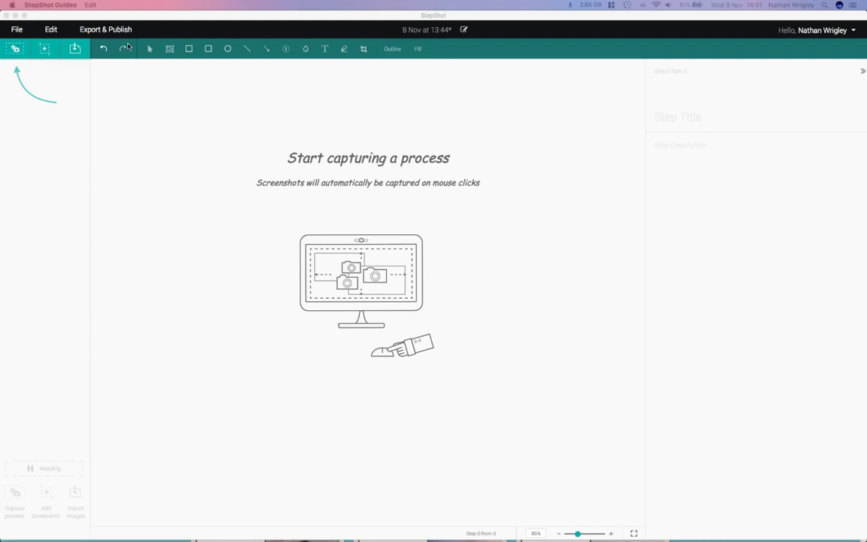
Rename the guide from '8 Nov at 13:44' to 'StepShot Test'.
click(835, 33)
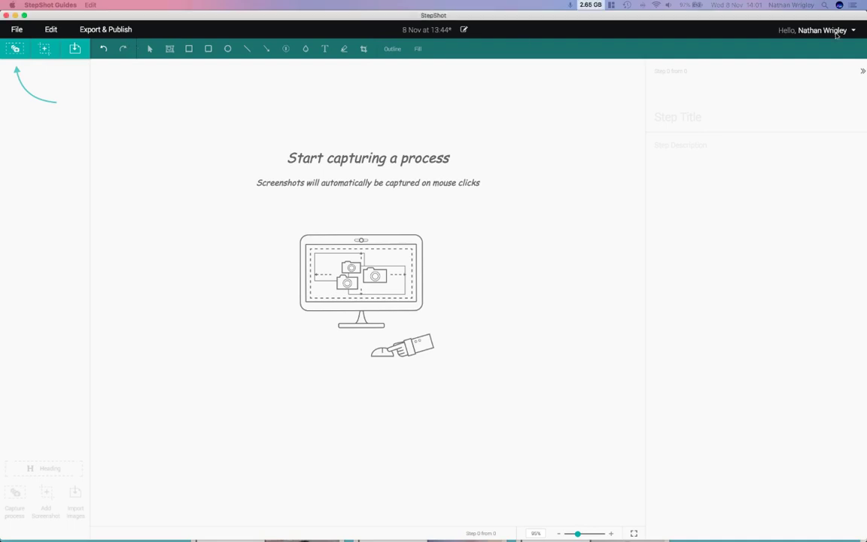
click(836, 34)
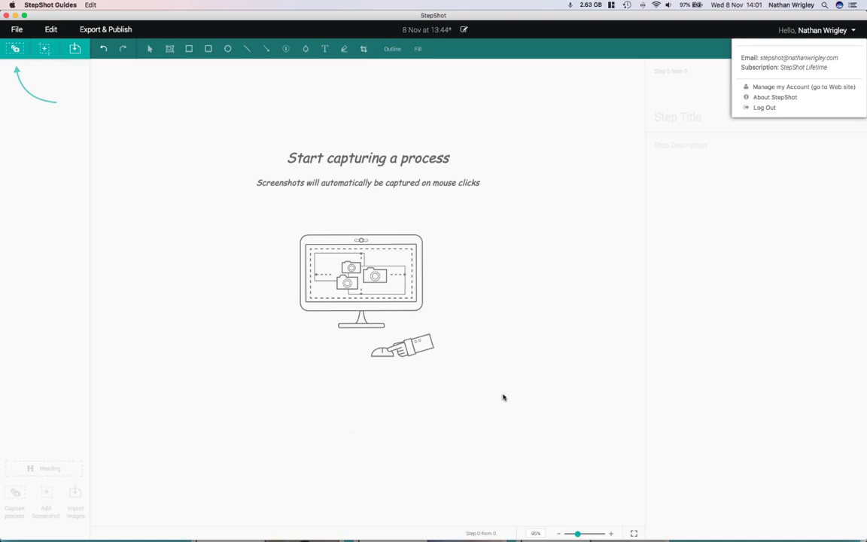
click(546, 281)
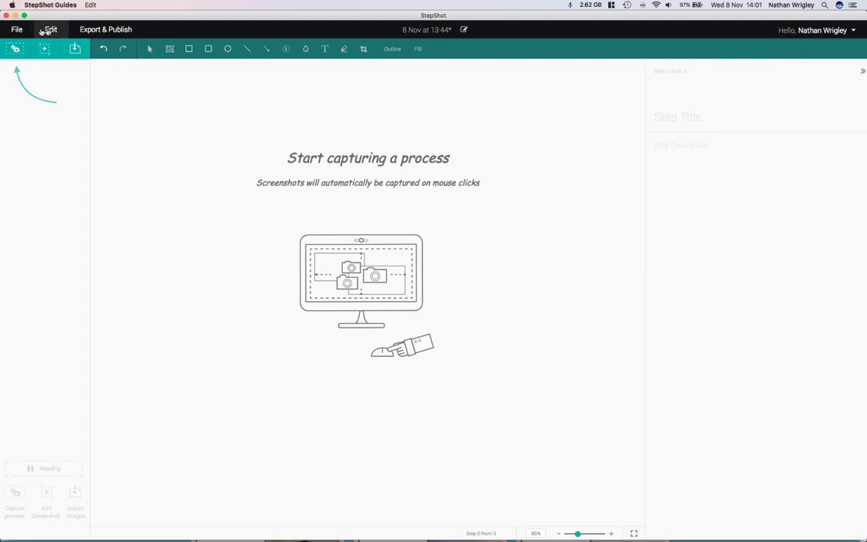
click(464, 31)
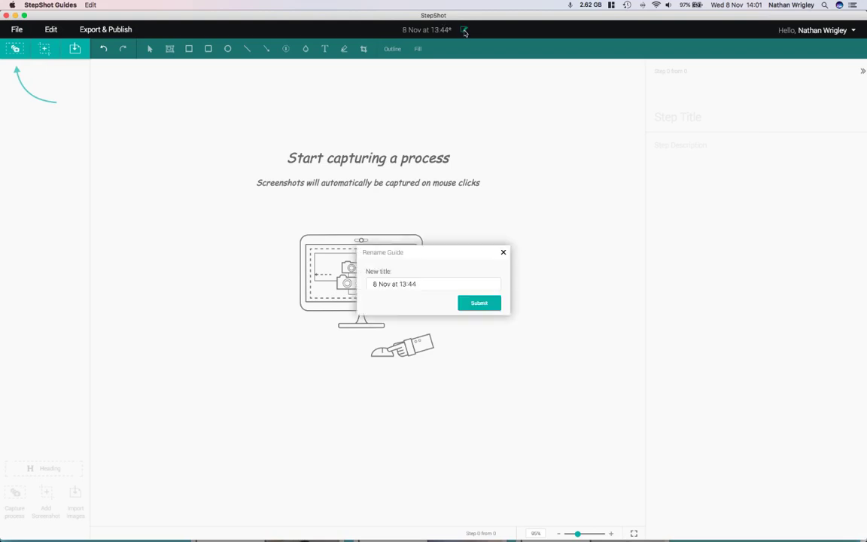
triple_click(430, 284)
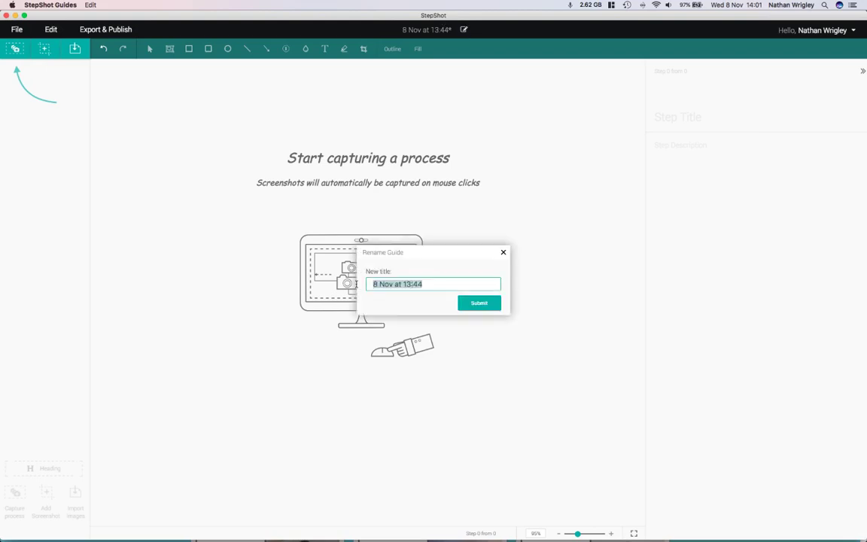
text(StepShot Test)
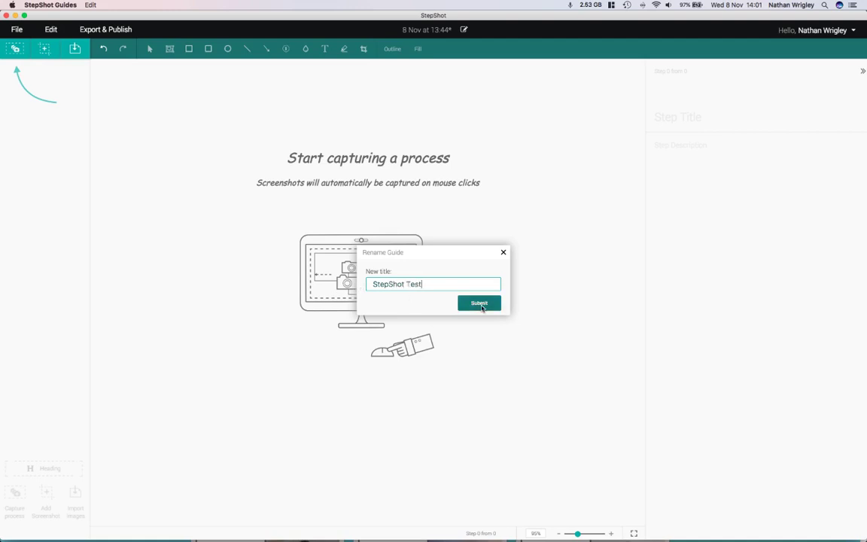
click(480, 303)
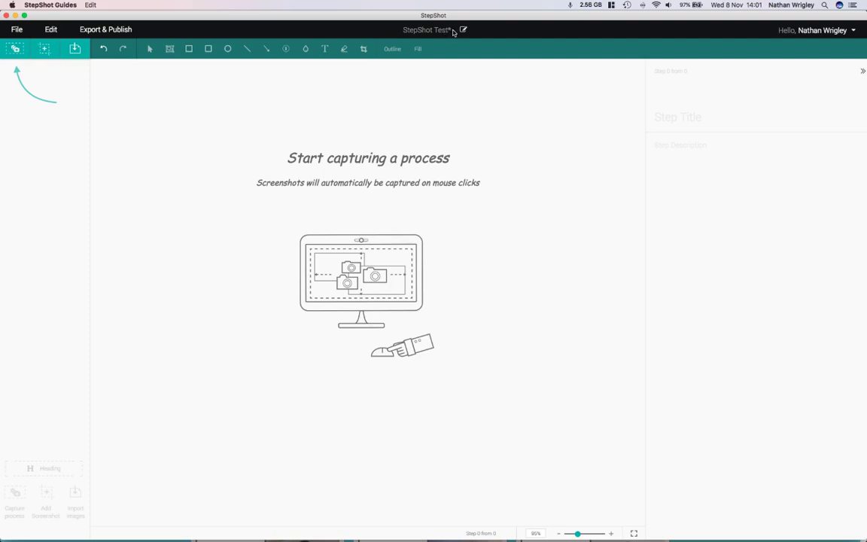
click(17, 30)
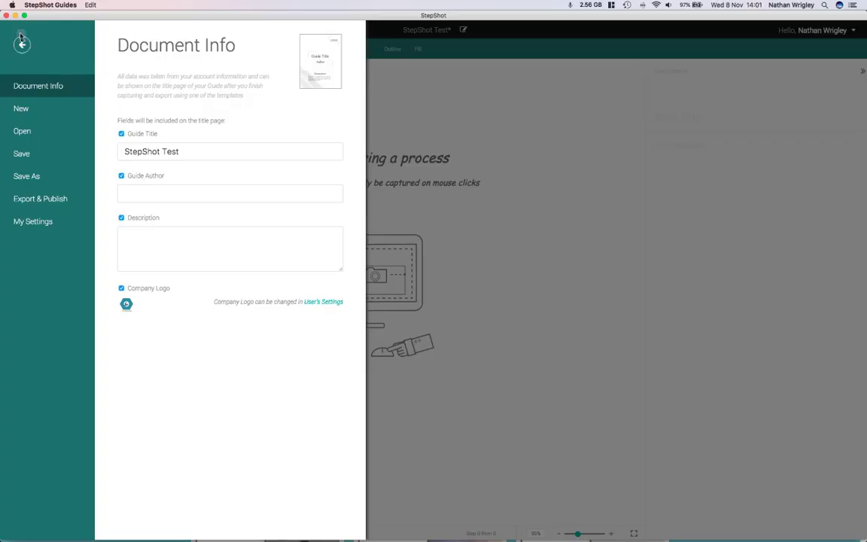
click(22, 45)
click(53, 30)
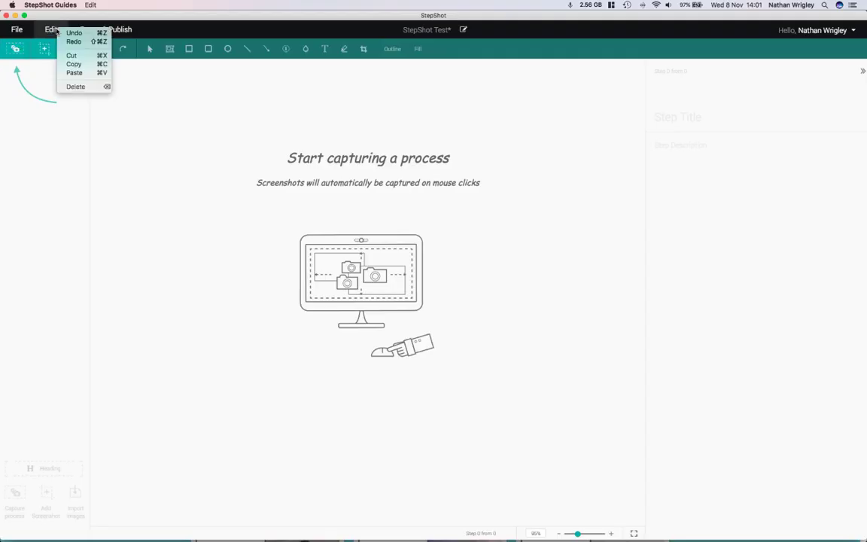
click(114, 31)
click(122, 31)
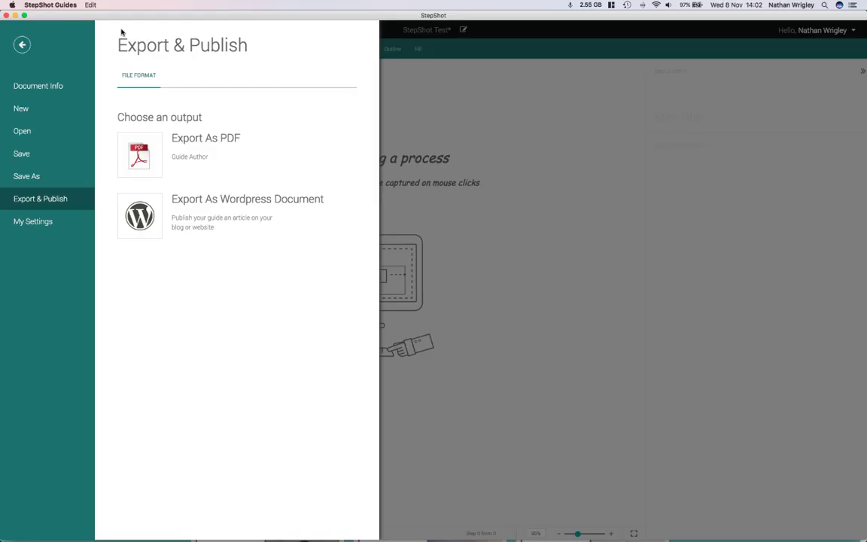
click(25, 44)
click(16, 30)
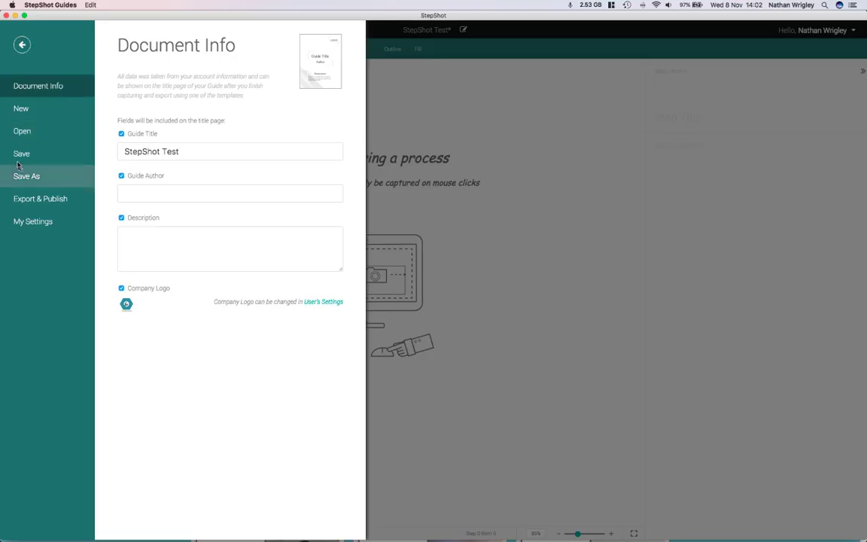
click(39, 198)
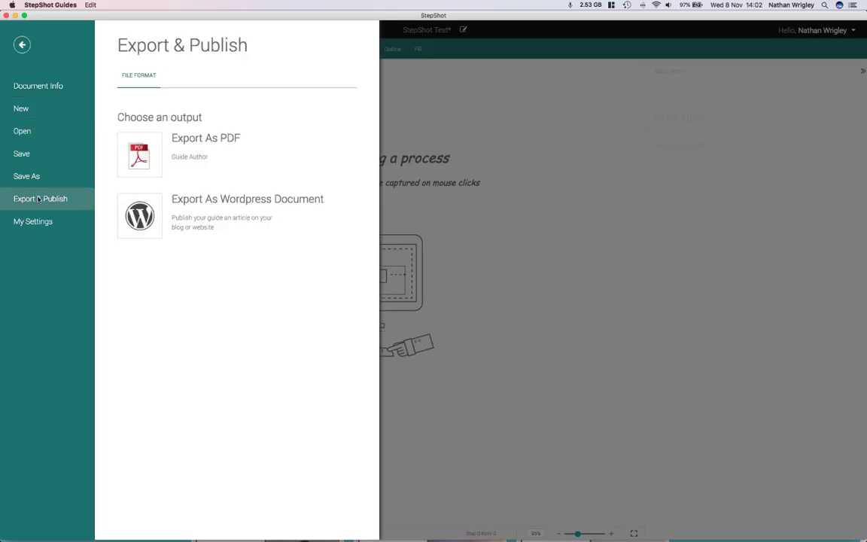
click(21, 45)
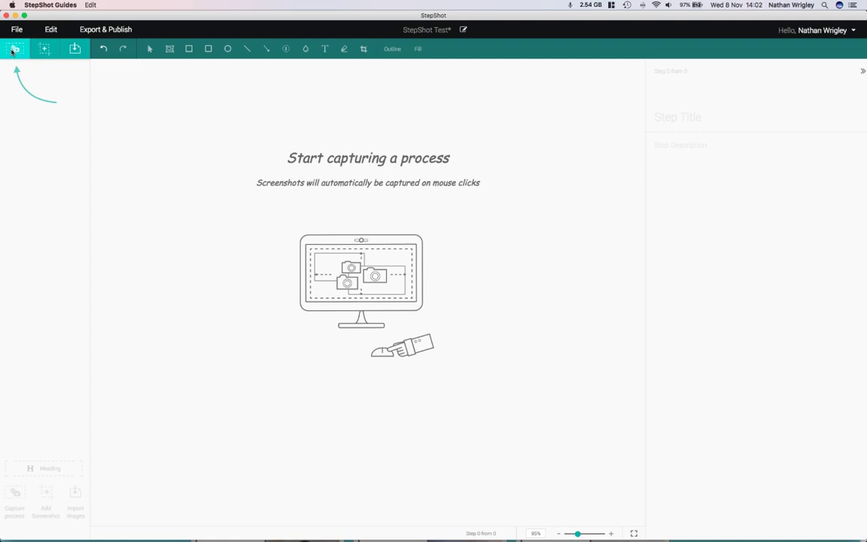
Start a process capture and continue past the accessibility alert.
click(14, 50)
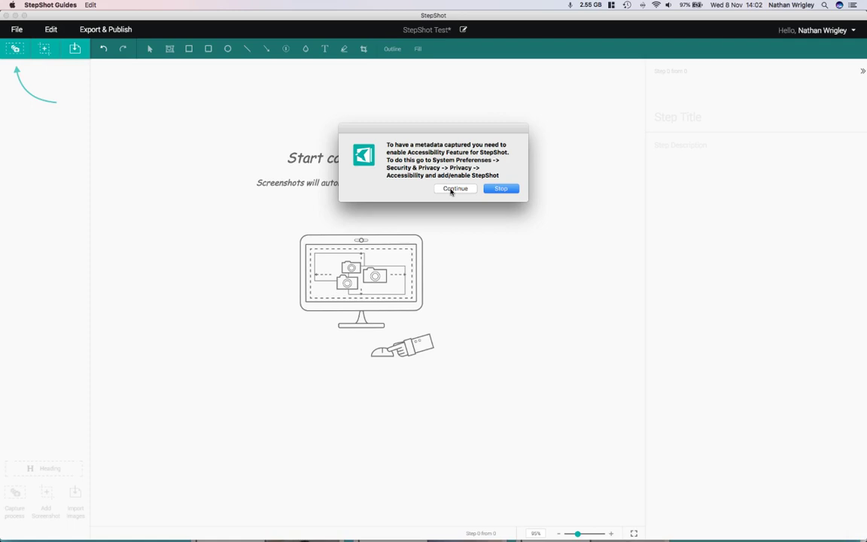
click(456, 190)
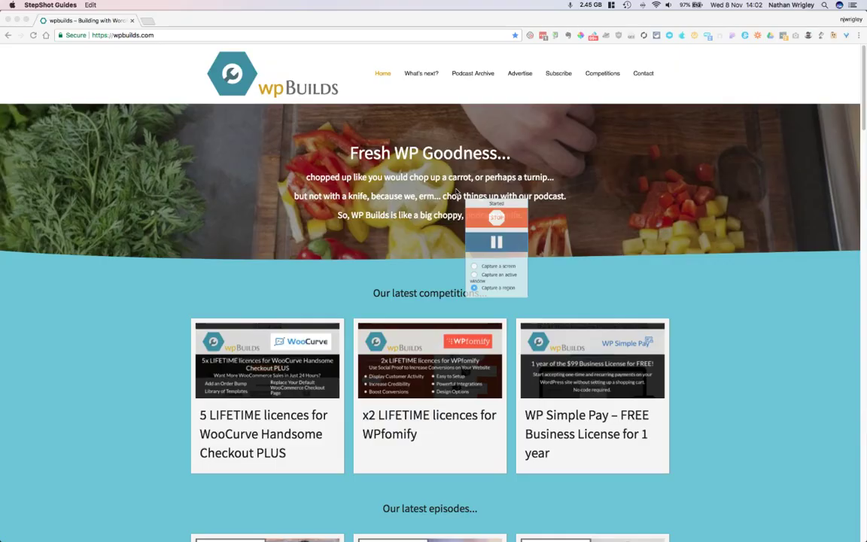
Move the capture controls aside and set the capture mode to a region.
click(502, 201)
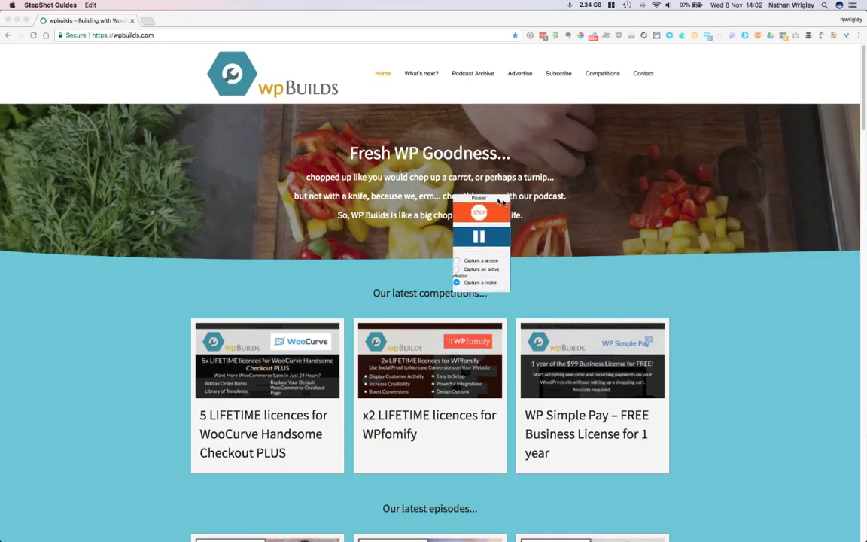
drag(502, 202, 120, 67)
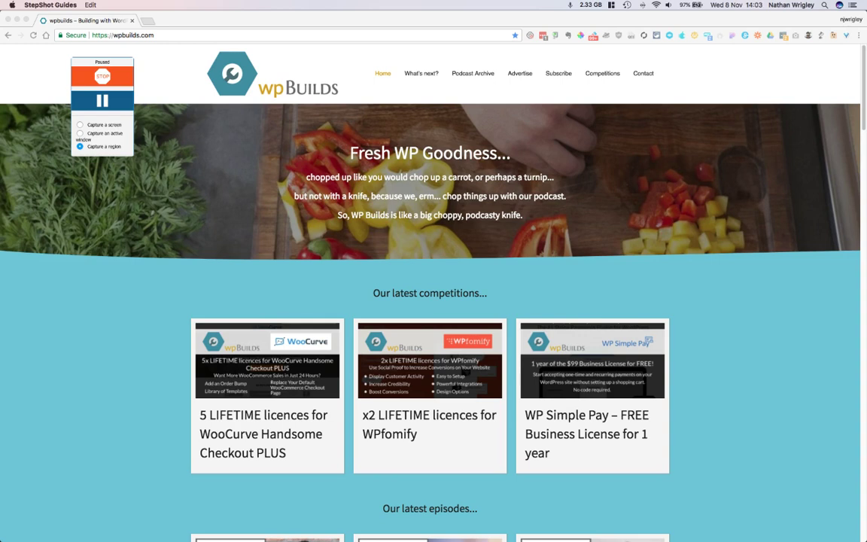
drag(262, 138, 349, 145)
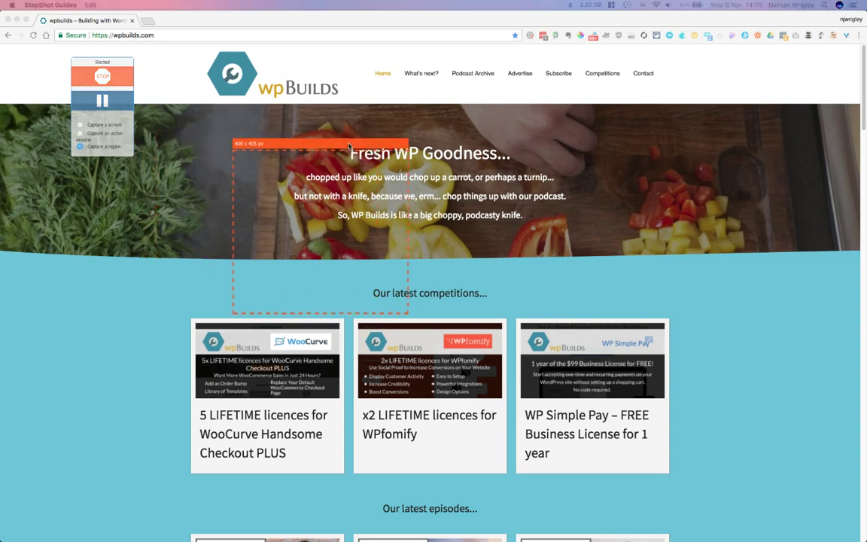
drag(348, 145, 268, 53)
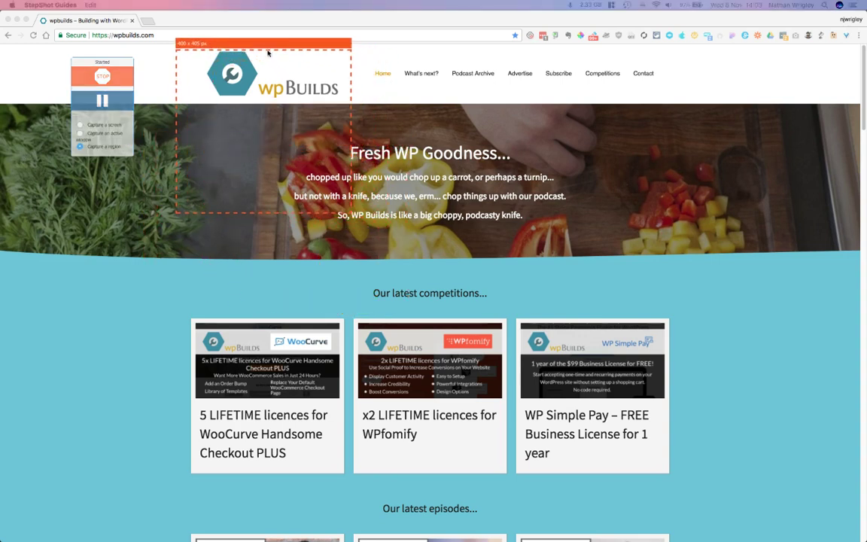
click(80, 125)
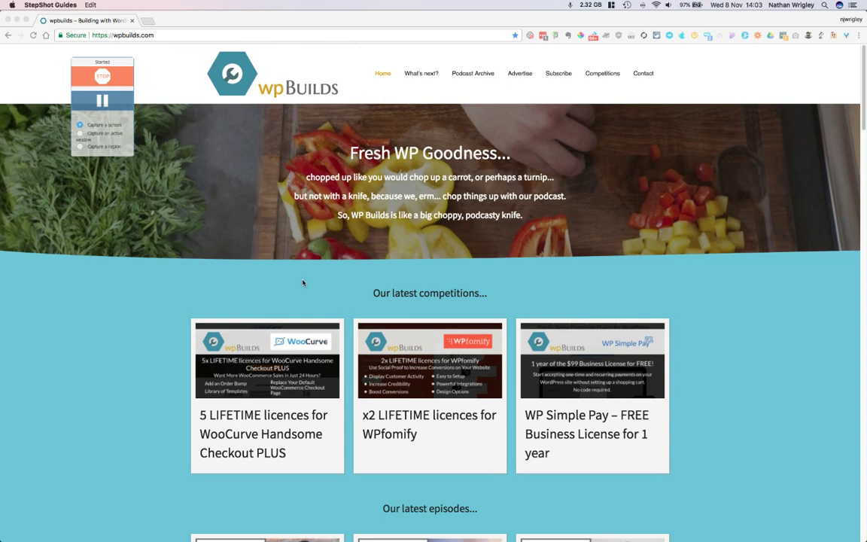
click(96, 148)
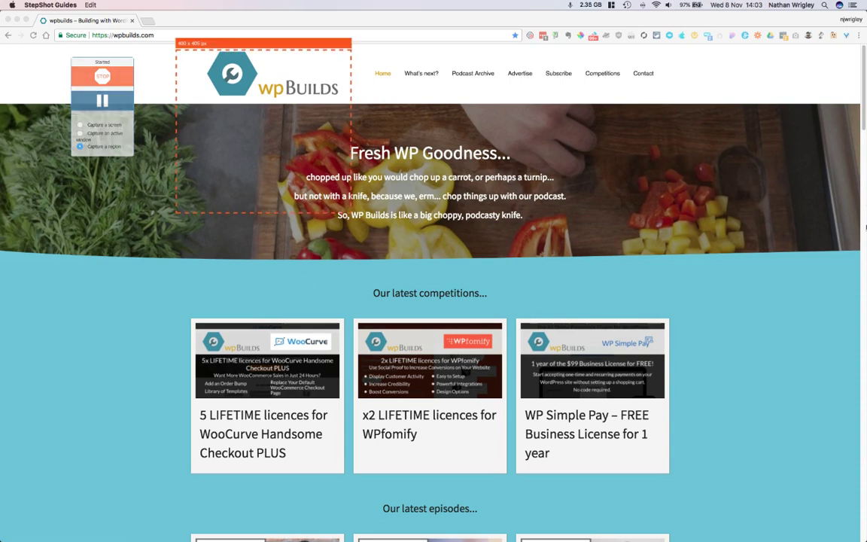
Narrow Chrome to half the screen and stretch the capture region over the page's upper-left.
click(836, 224)
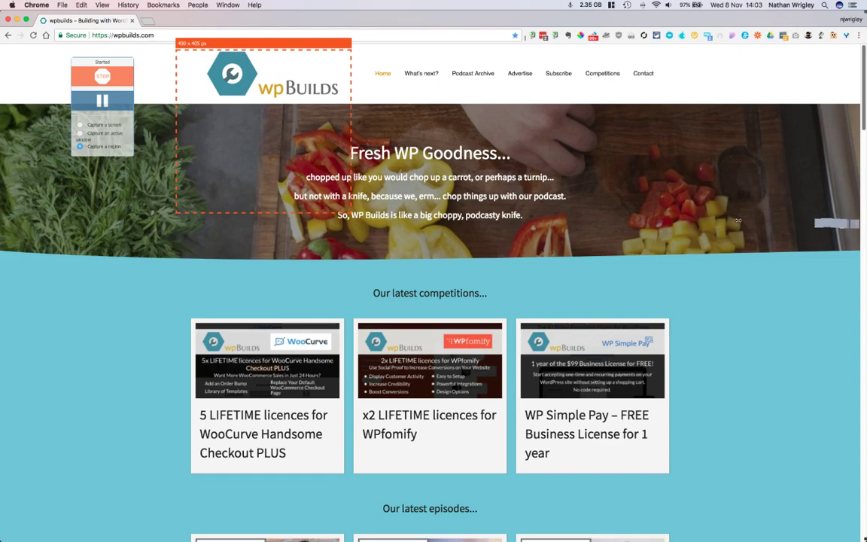
drag(865, 223, 552, 219)
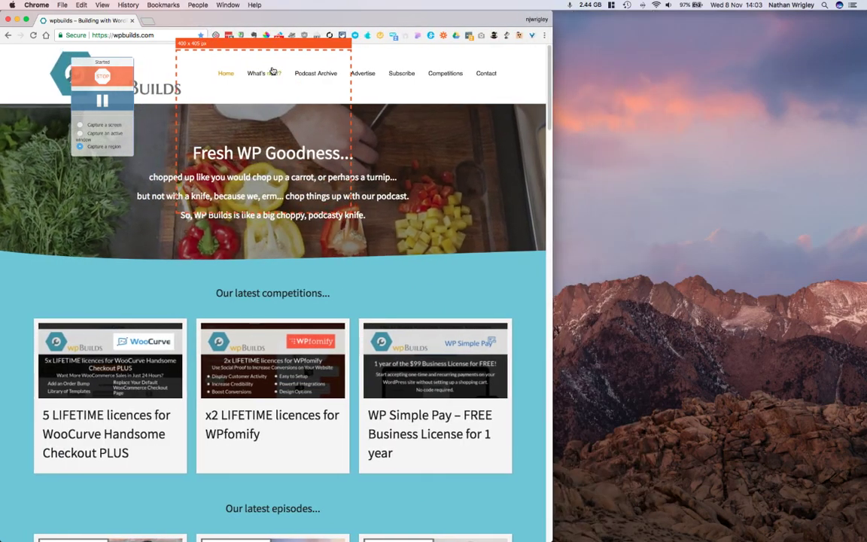
click(115, 64)
drag(115, 64, 609, 62)
drag(287, 47, 129, 20)
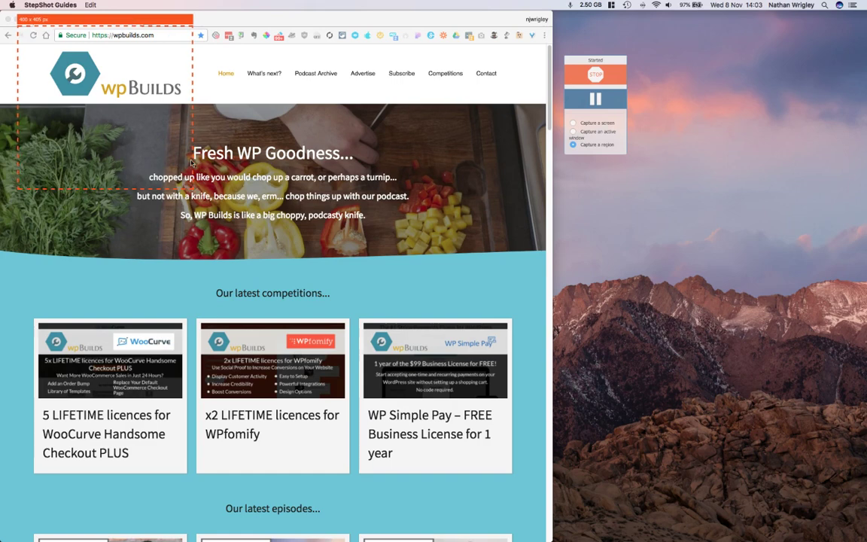
drag(189, 188, 528, 492)
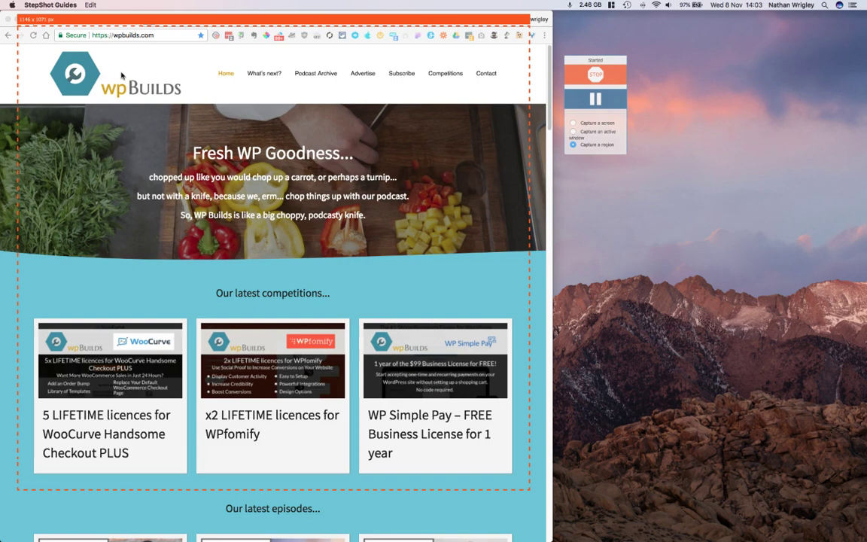
Record a click on the wpBuilds logo, titled '#' with description '#1 description'.
click(75, 90)
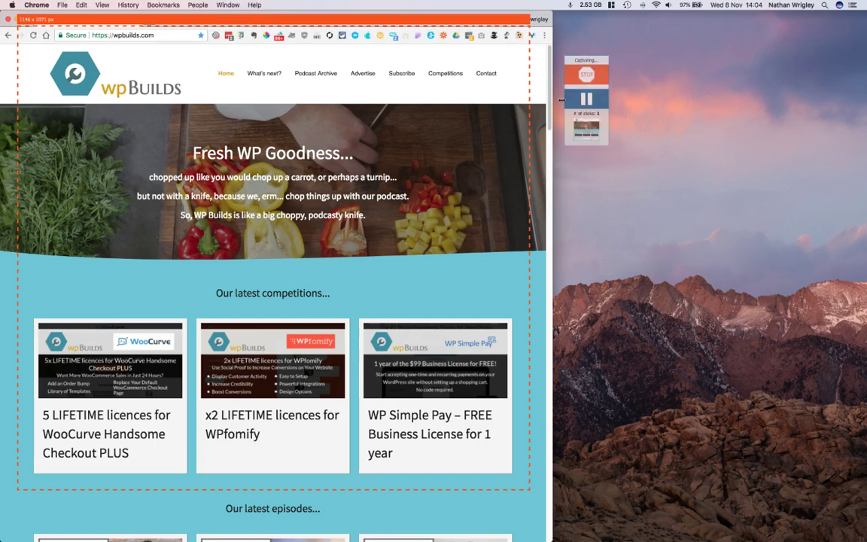
click(586, 94)
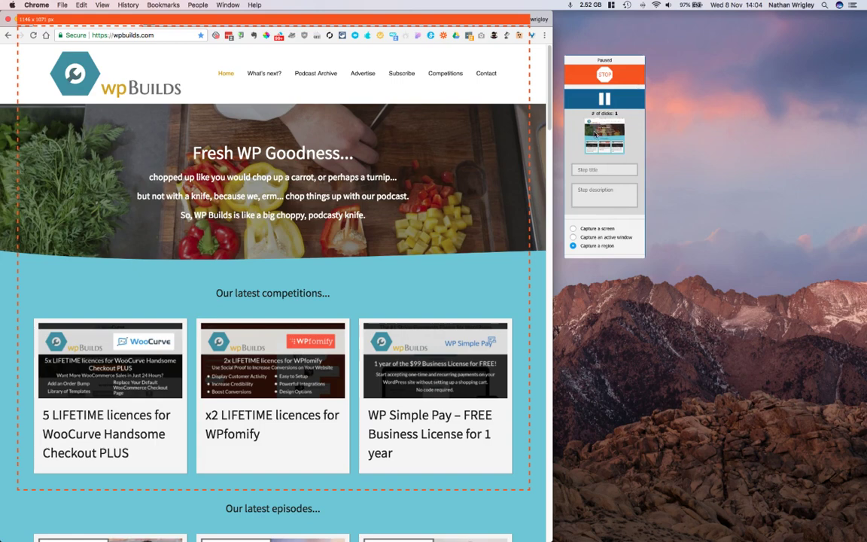
click(600, 173)
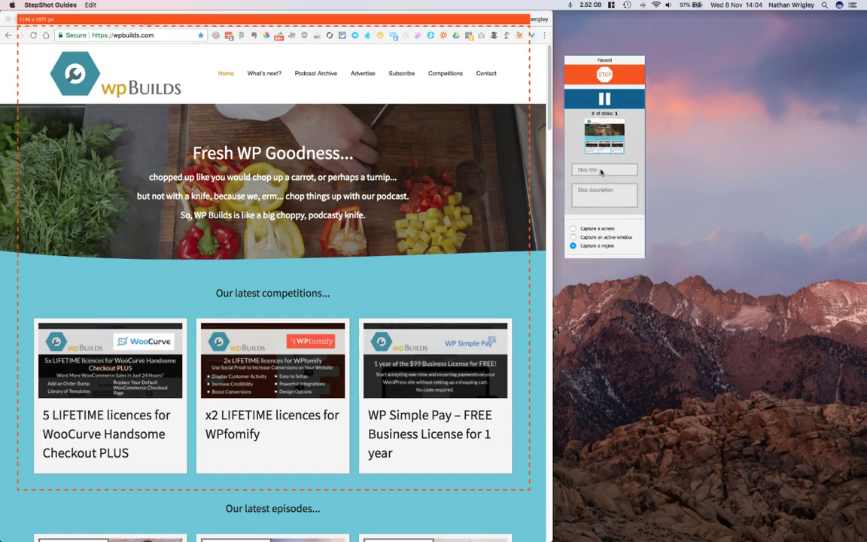
text(#1)
click(617, 192)
text(#1 description)
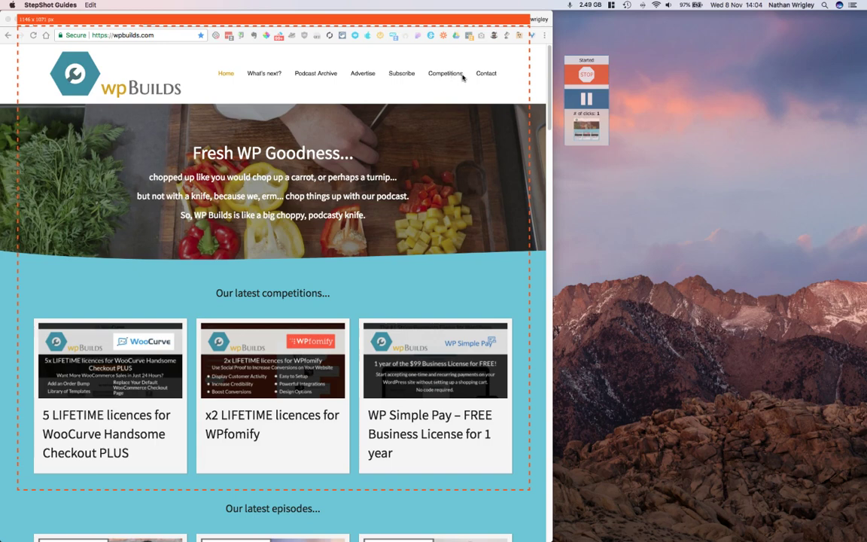
Record a second click on the page, title it '#2', and pause recording.
click(463, 77)
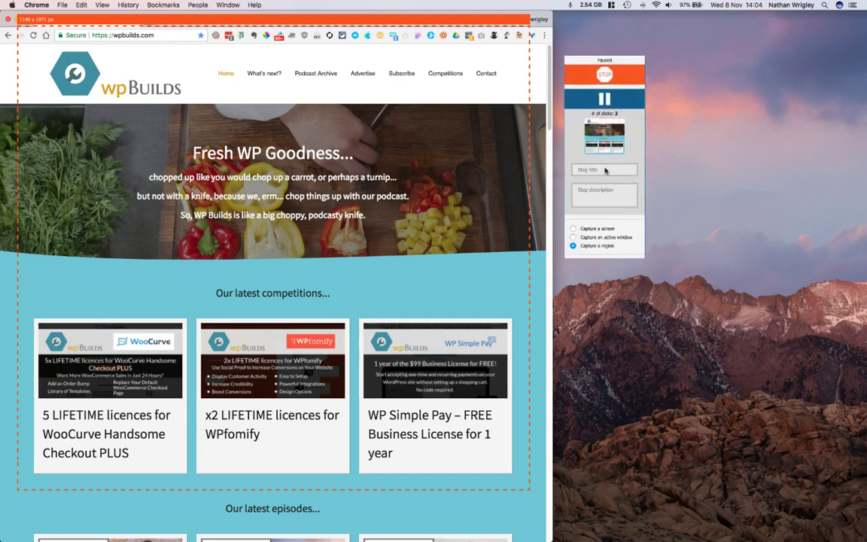
click(605, 170)
text(#2)
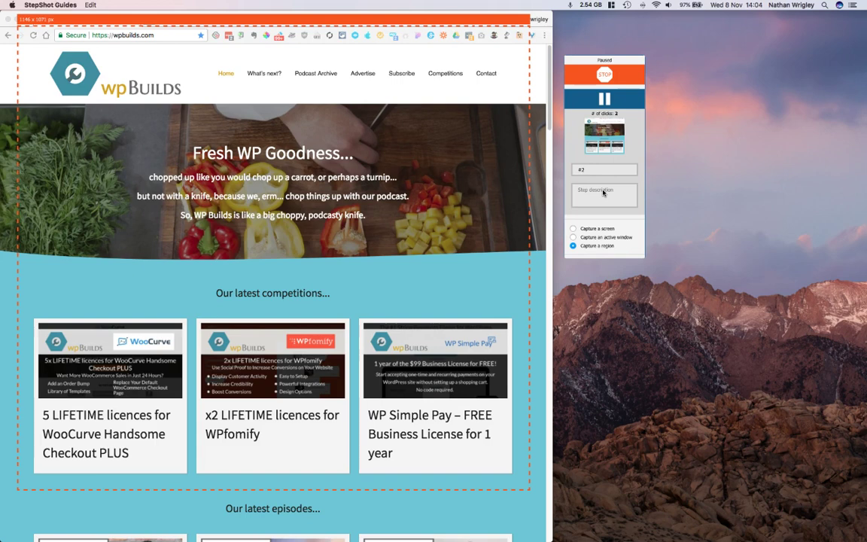
click(605, 99)
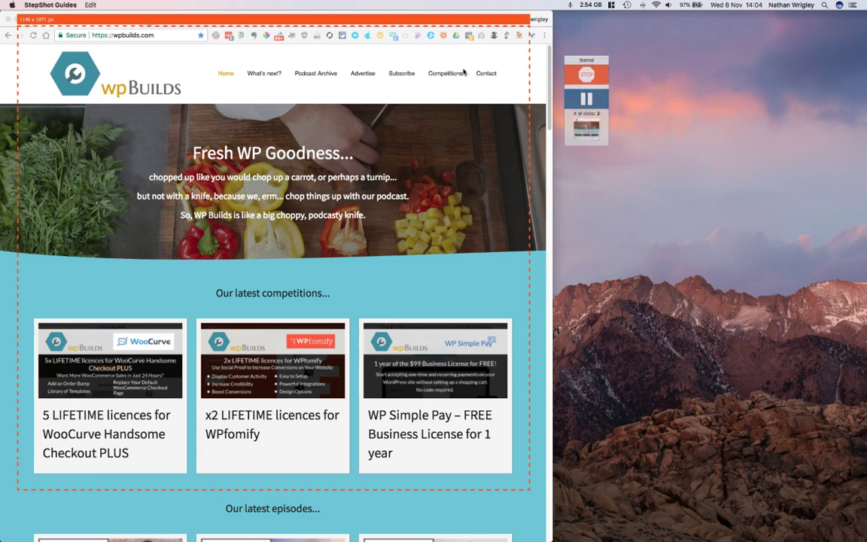
click(594, 100)
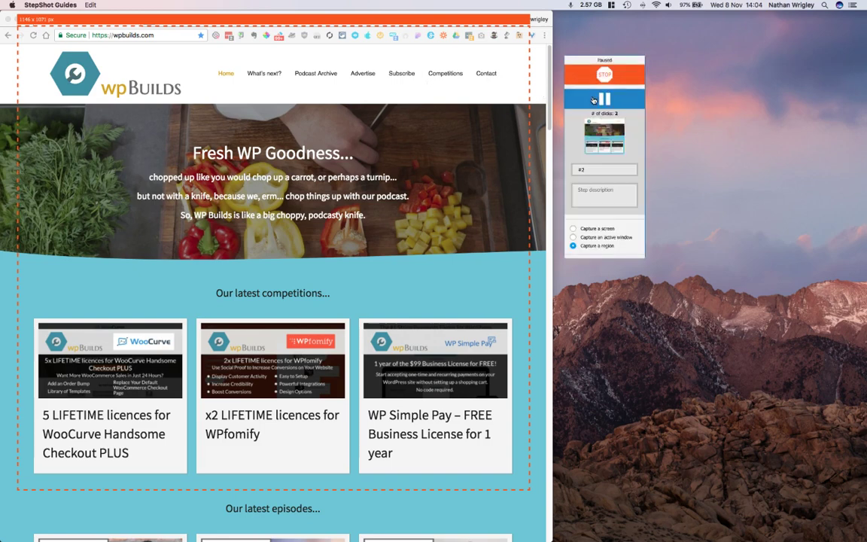
Record a click on the Competitions page and title that step '#3'.
click(594, 100)
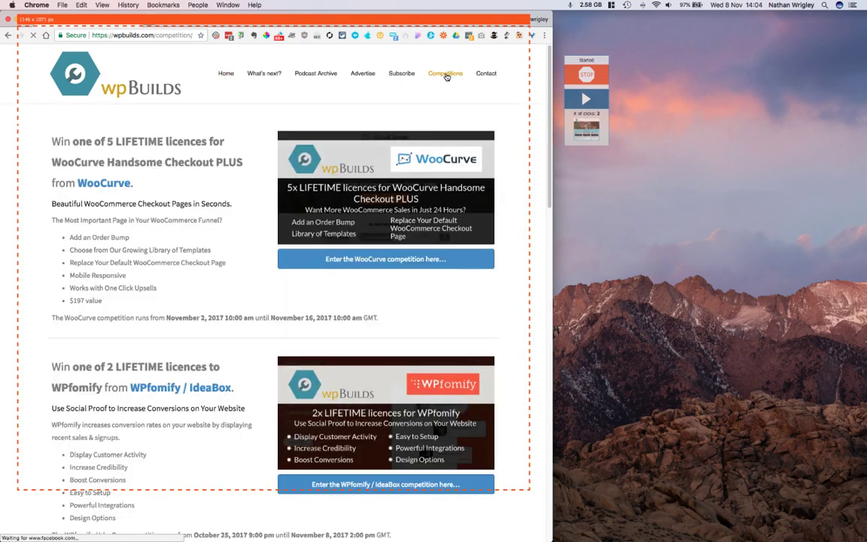
click(598, 99)
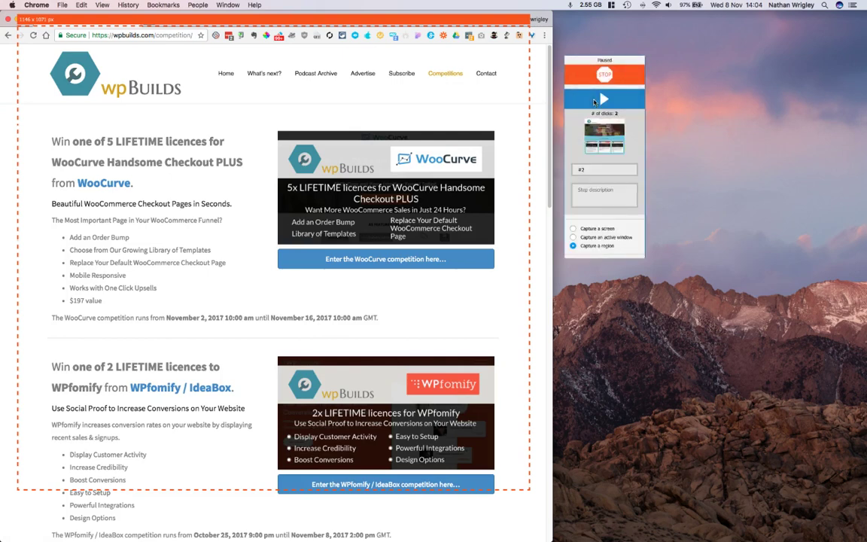
click(606, 100)
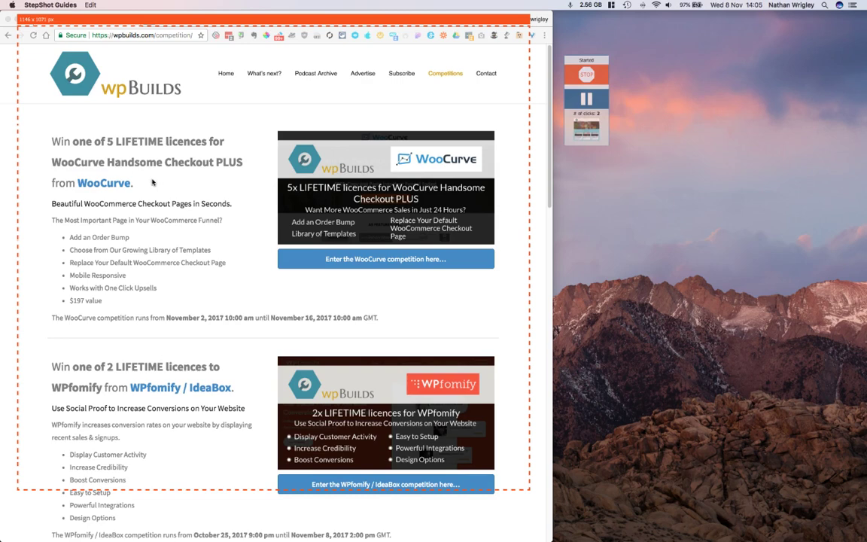
click(153, 182)
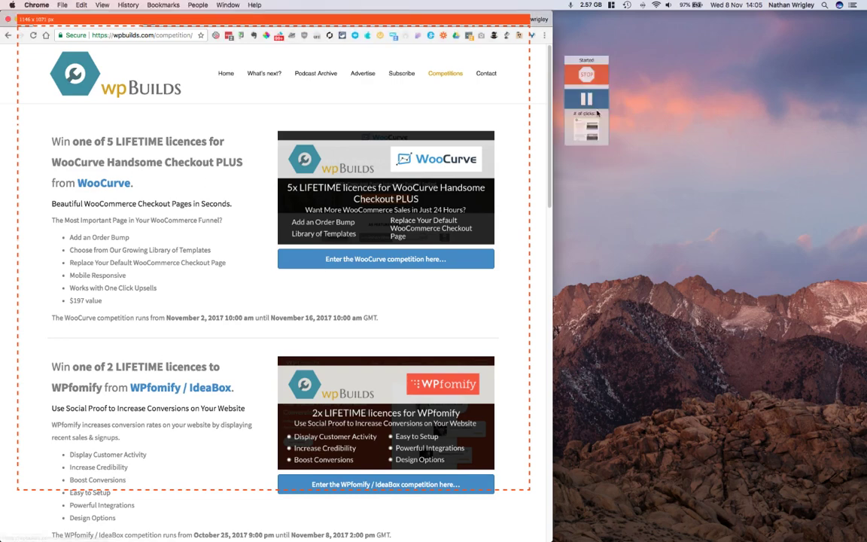
click(596, 173)
text(#3)
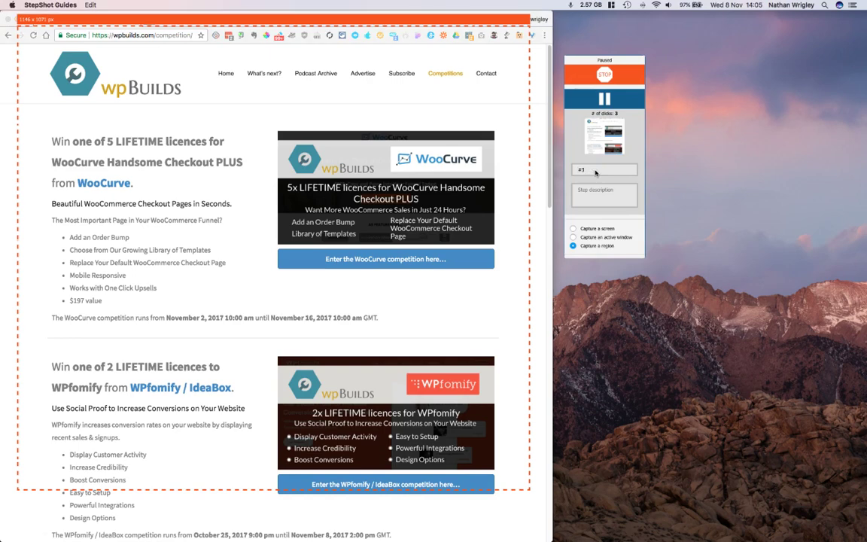
key(Return)
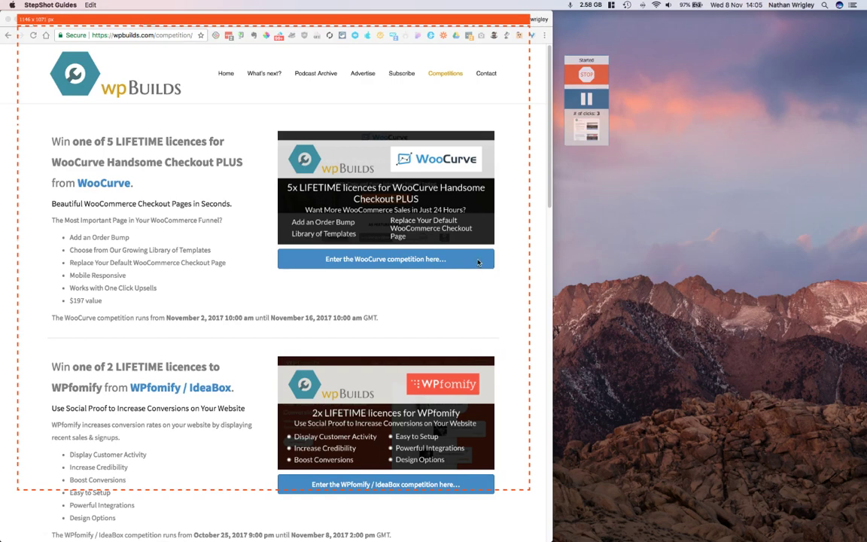
Record opening the WooCurve competition entry, titling that step '#'.
click(478, 262)
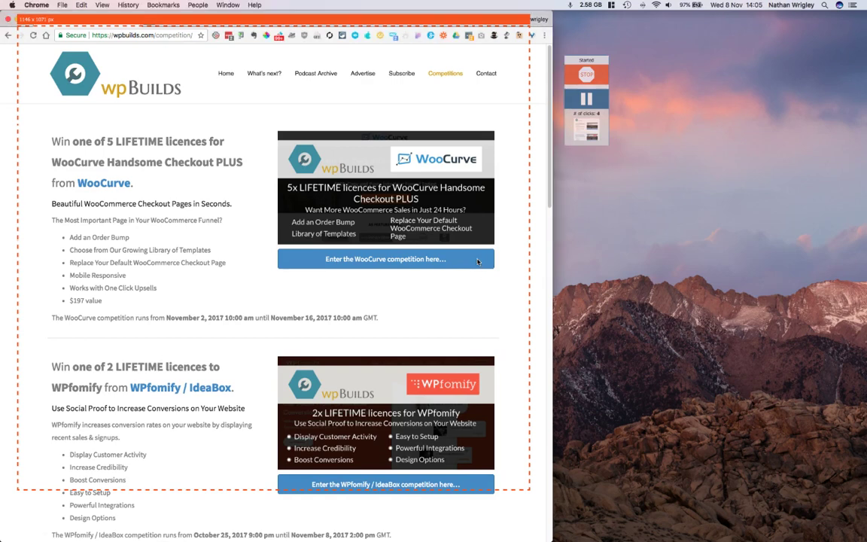
click(587, 101)
click(594, 171)
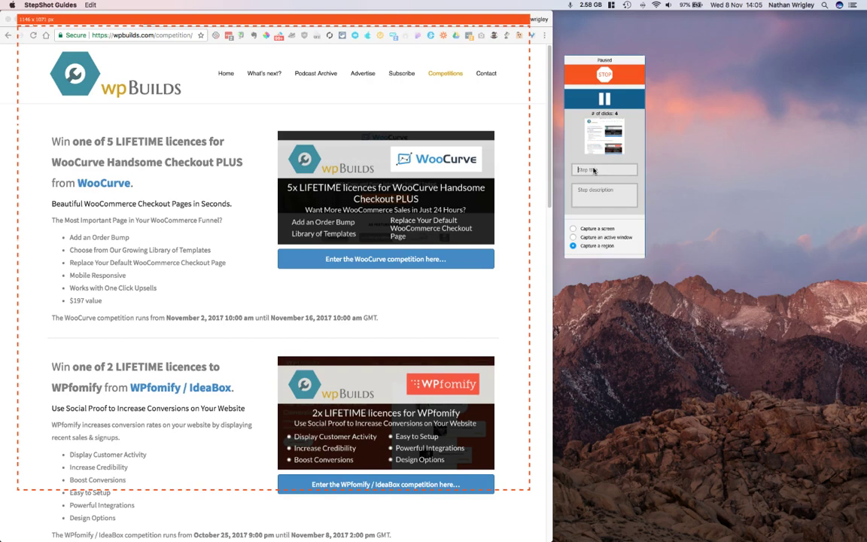
text(#4)
click(605, 100)
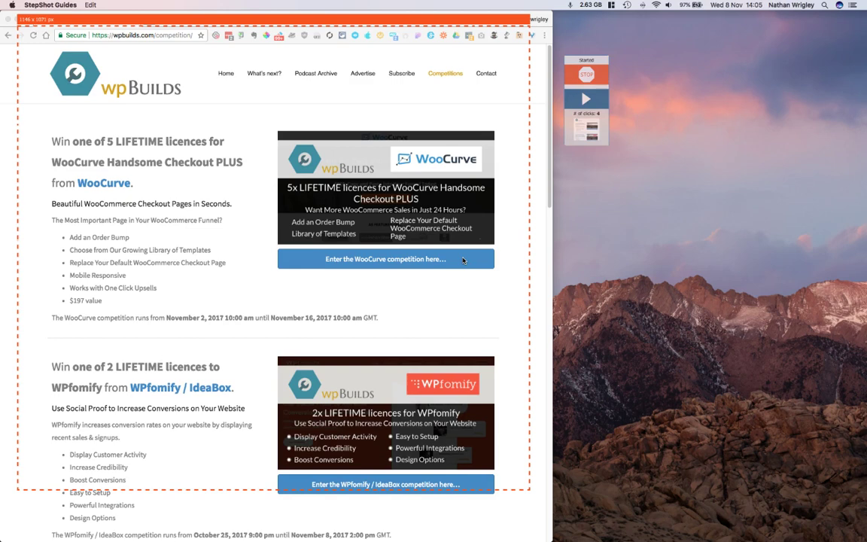
click(461, 261)
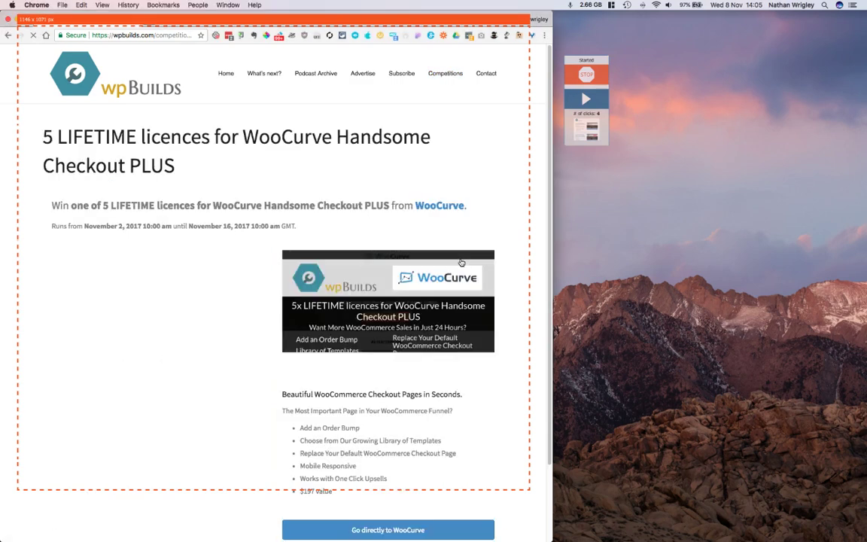
click(603, 100)
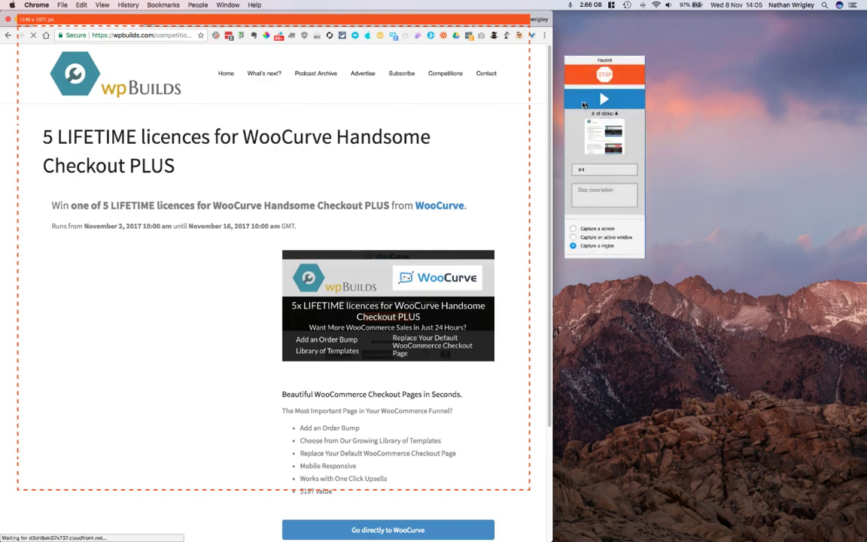
click(604, 100)
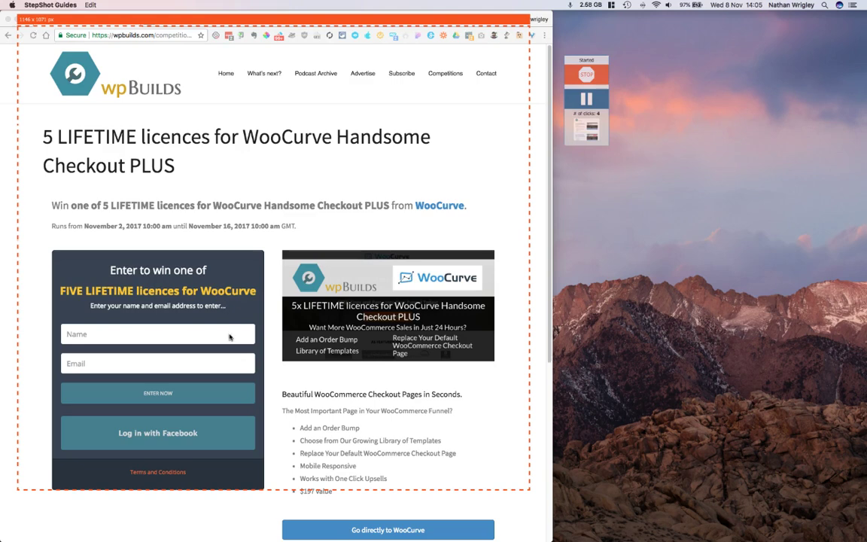
Record clicks on the entry form's Name, Email and Enter Now, then stop capturing.
click(117, 335)
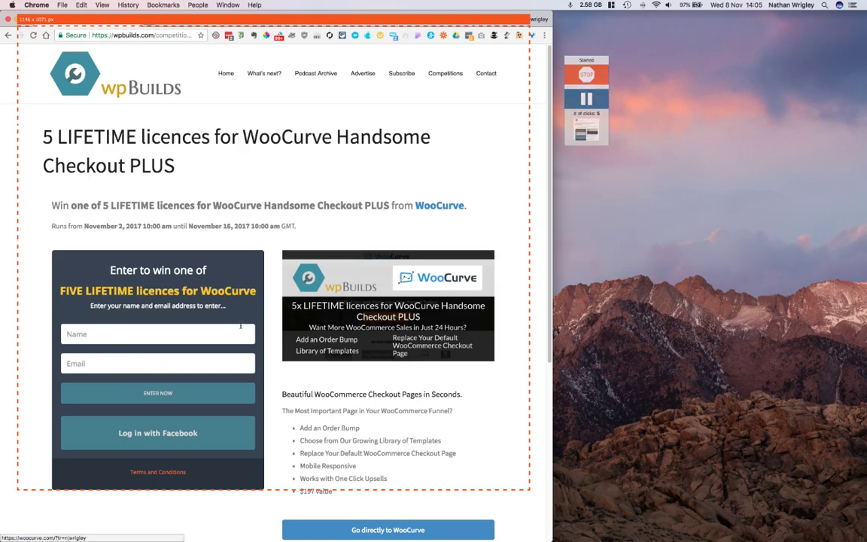
click(113, 361)
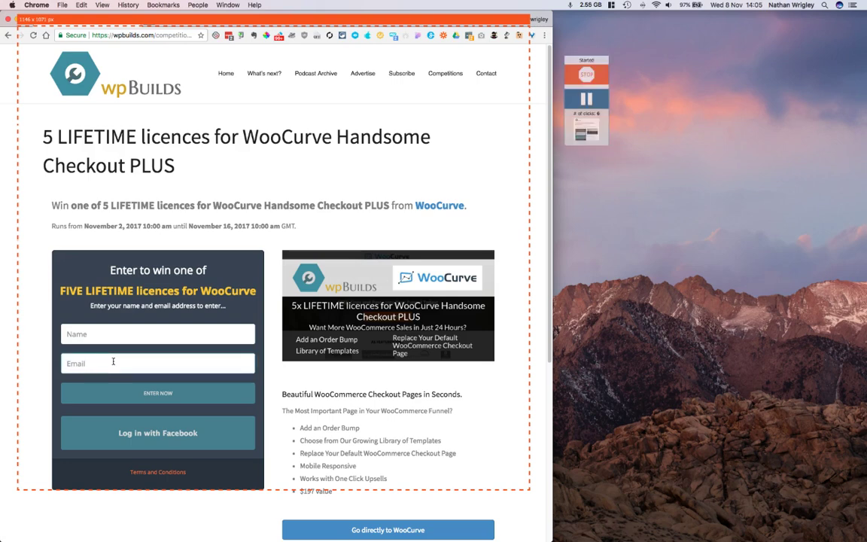
click(223, 395)
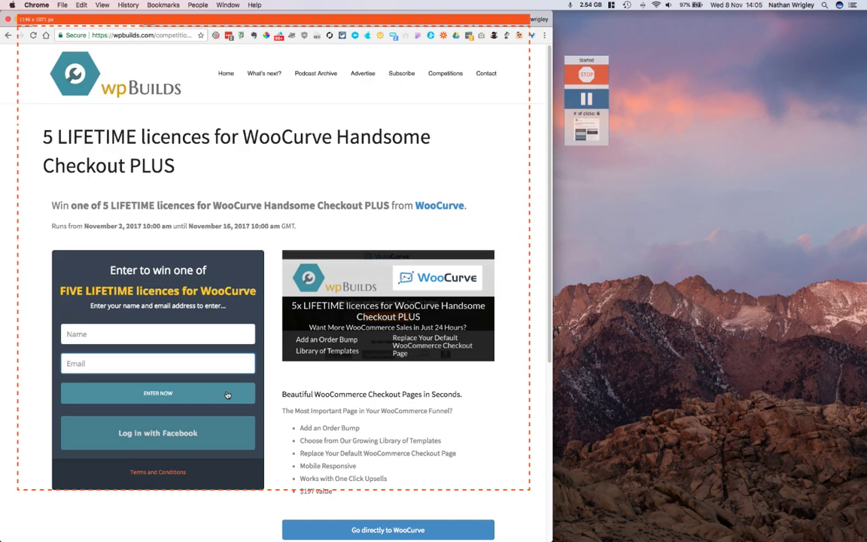
click(227, 395)
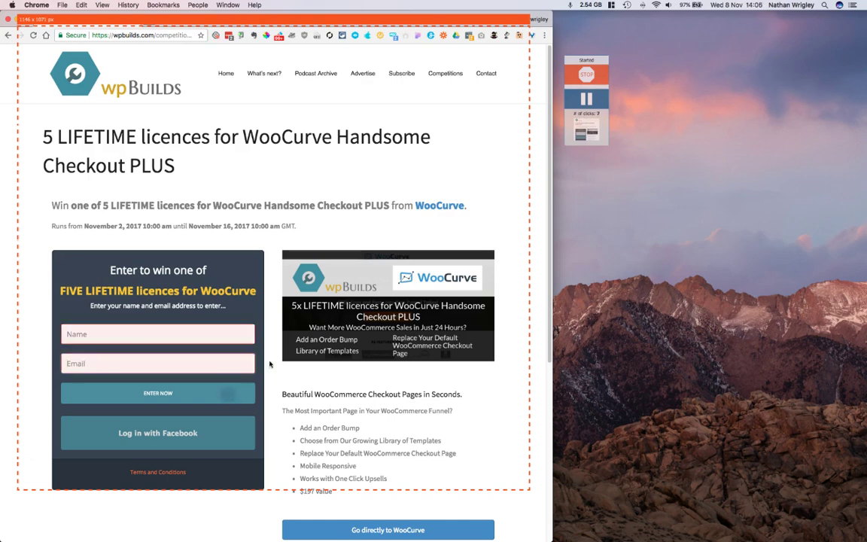
mouse_move(580, 127)
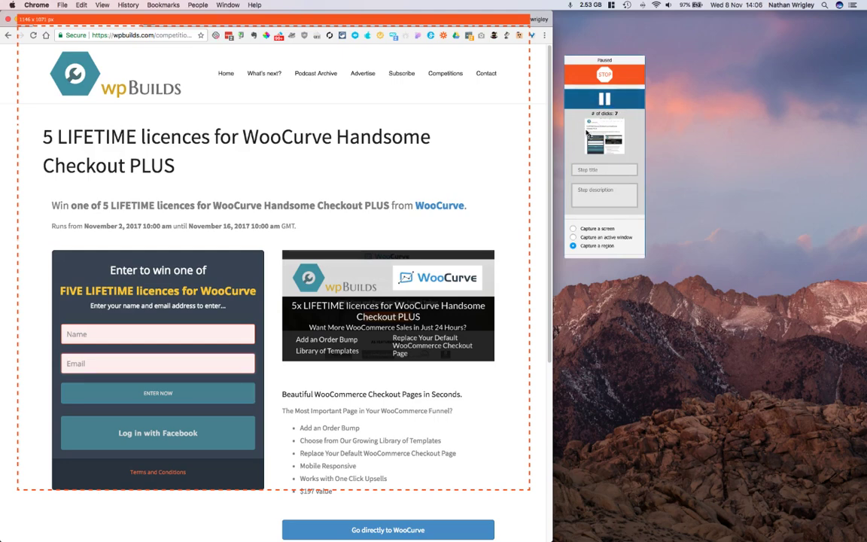
click(605, 75)
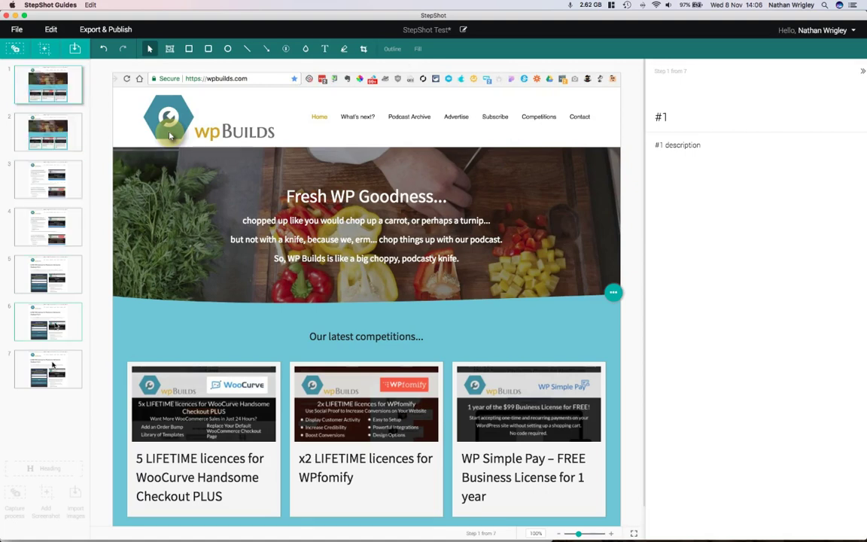
Move step 1's click marker onto the wpBuilds logo.
mouse_move(53, 366)
mouse_move(56, 85)
click(231, 111)
mouse_move(230, 112)
mouse_down()
mouse_move(197, 99)
mouse_move(158, 121)
mouse_move(171, 136)
mouse_up()
click(123, 119)
click(171, 131)
Give the marker a transparent red fill.
click(392, 49)
click(418, 49)
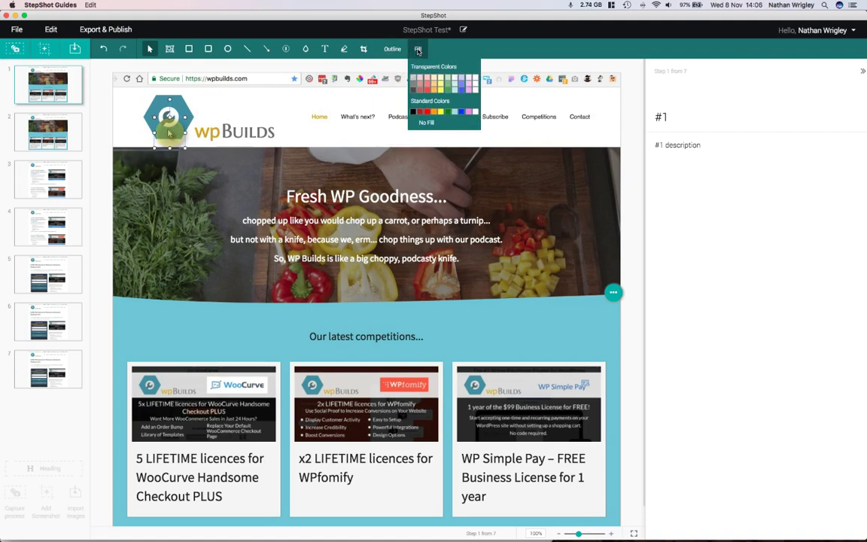
click(448, 91)
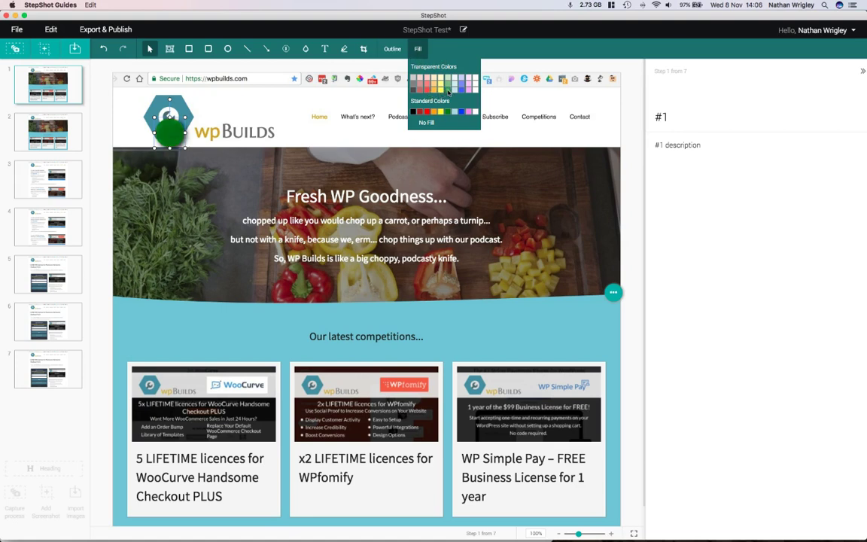
click(449, 79)
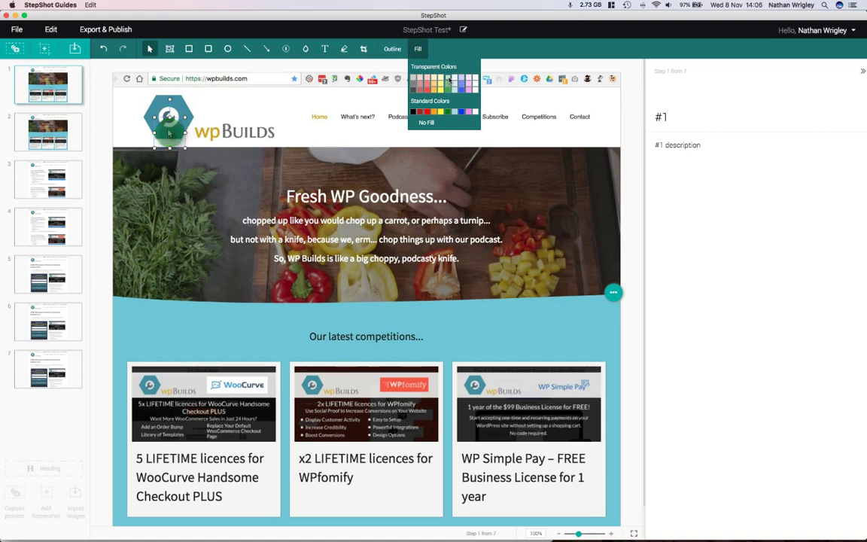
click(461, 80)
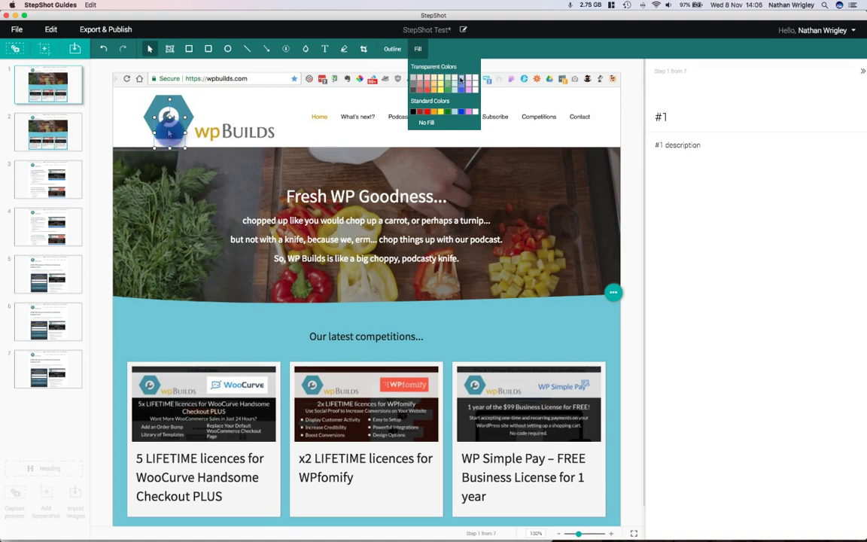
click(419, 79)
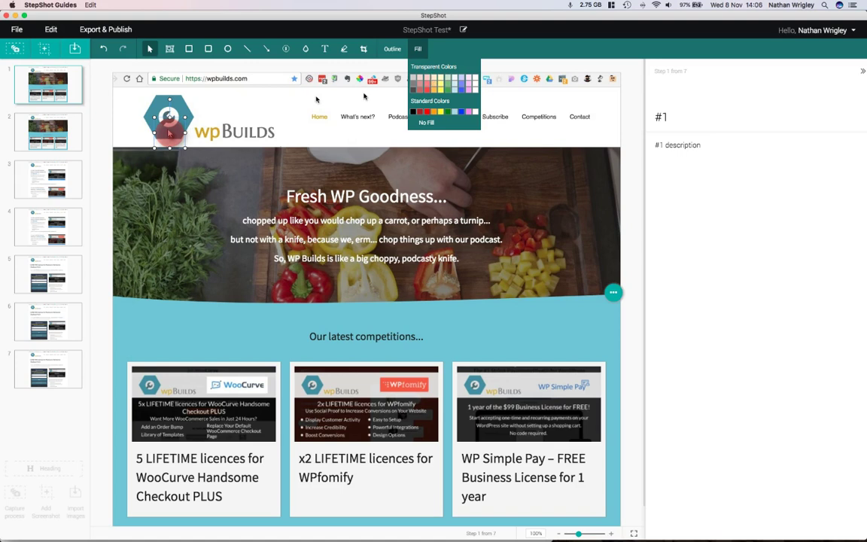
click(281, 105)
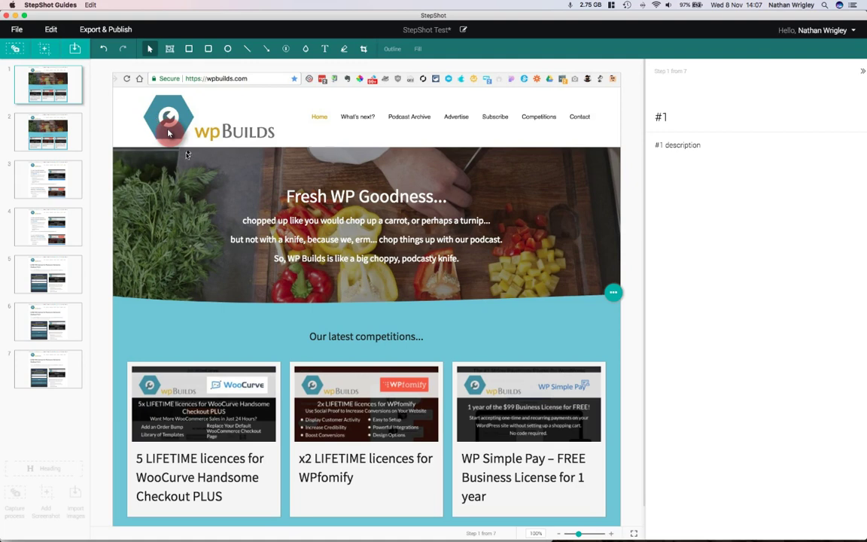
click(55, 122)
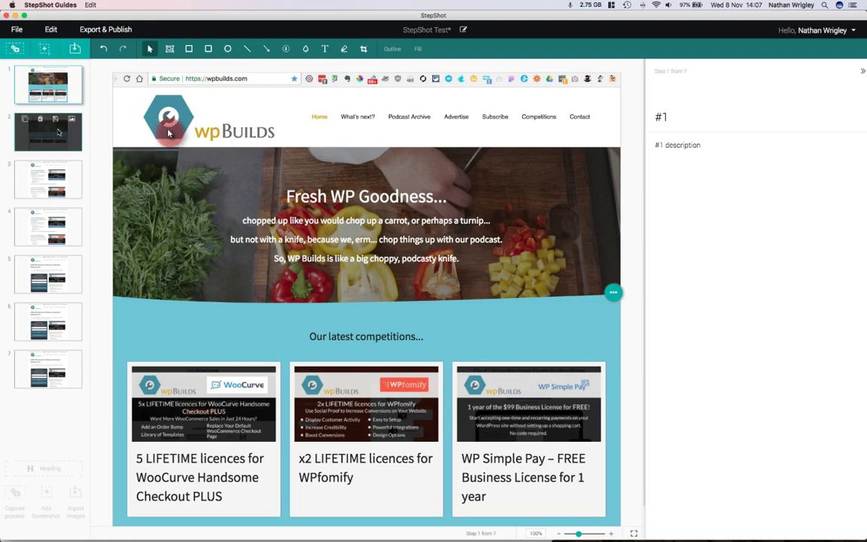
click(560, 113)
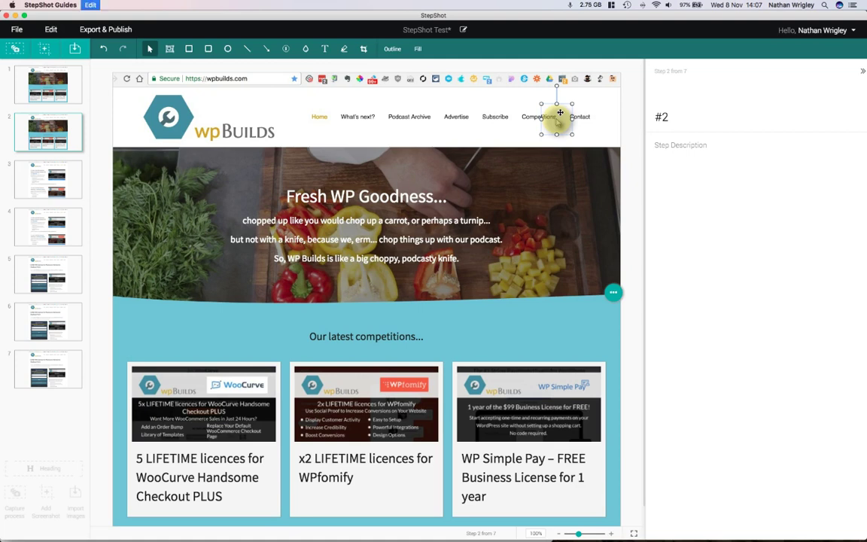
key(BackSpace)
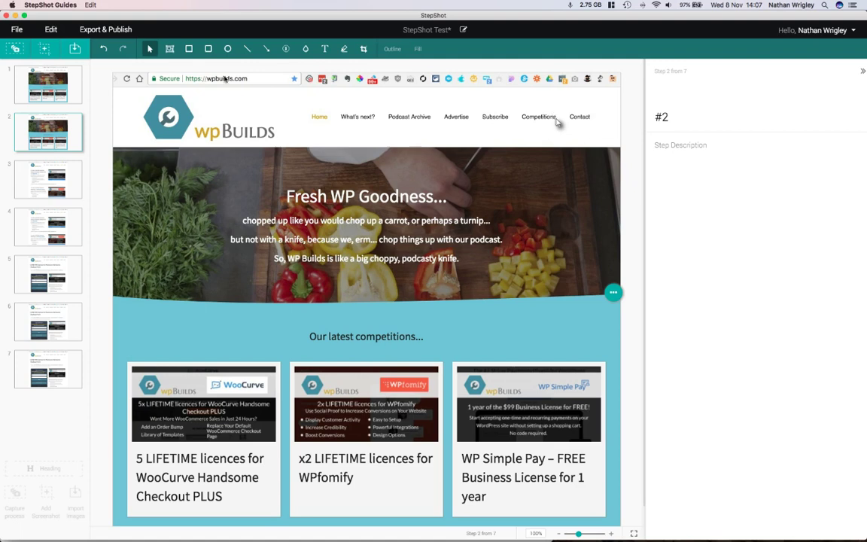
click(105, 50)
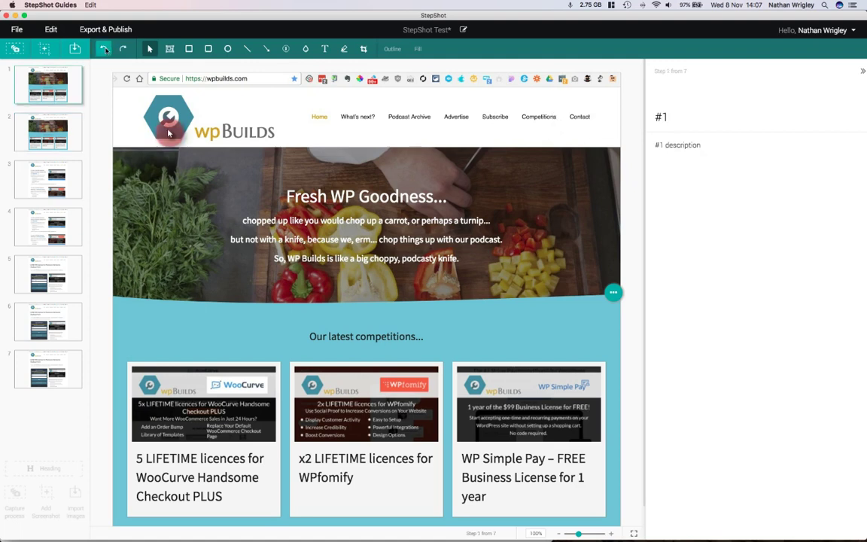
click(123, 50)
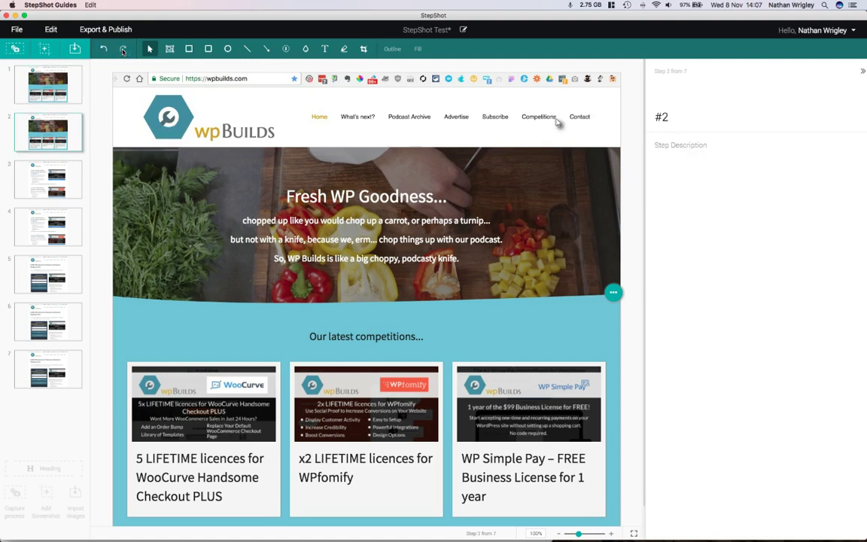
click(104, 50)
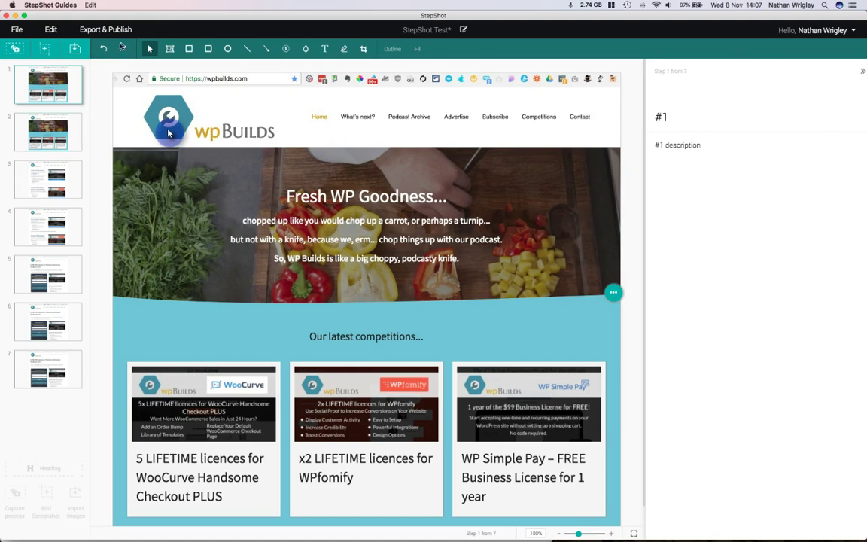
click(42, 118)
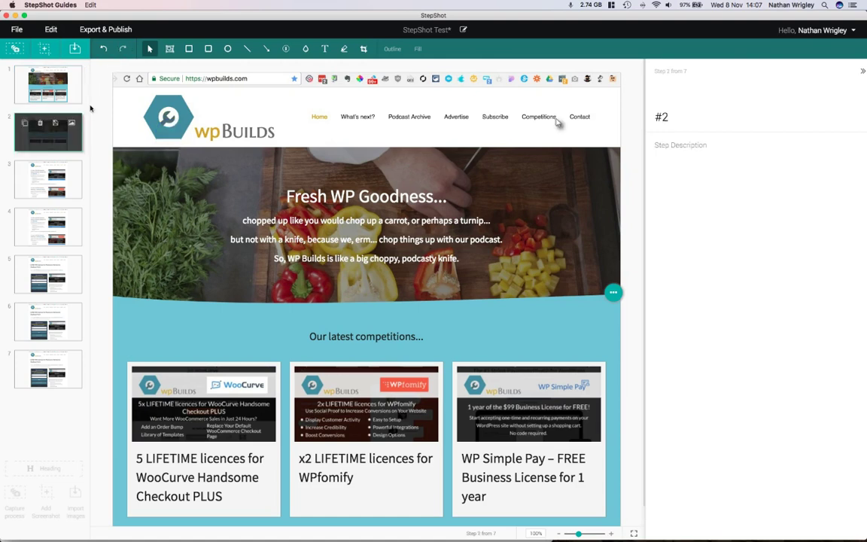
click(47, 27)
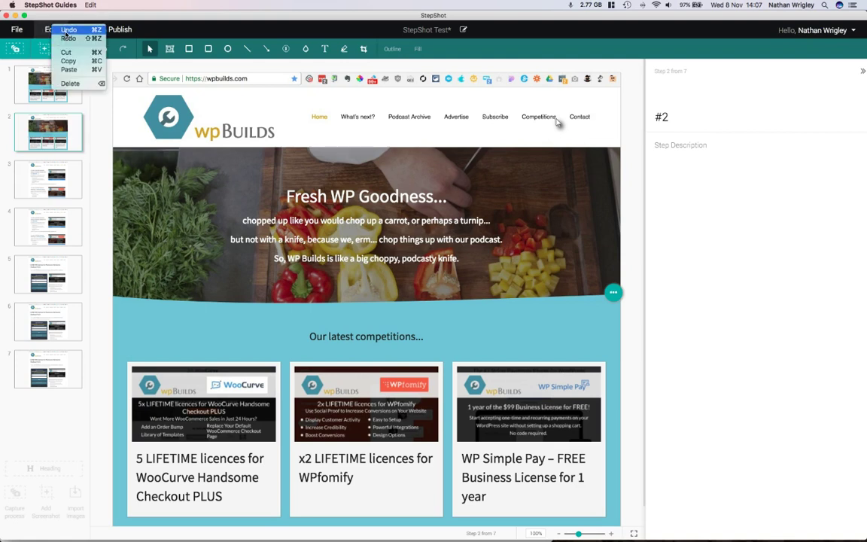
click(66, 33)
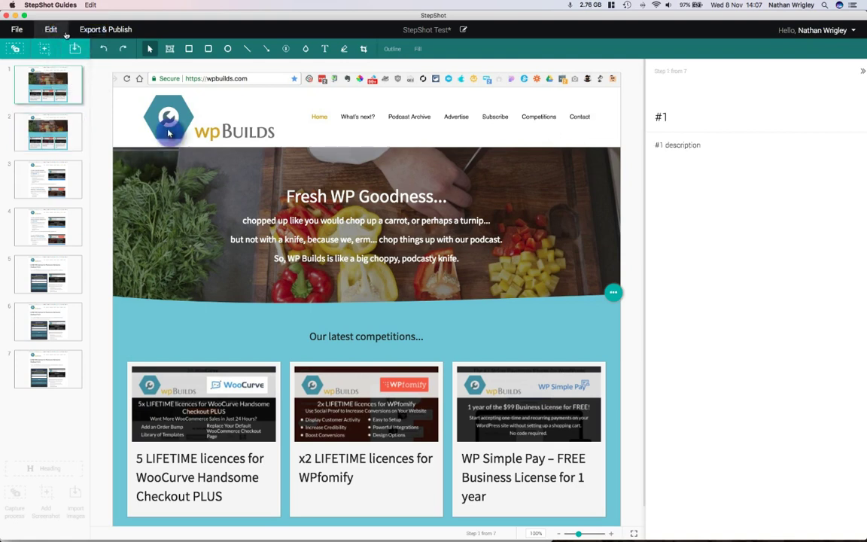
click(50, 145)
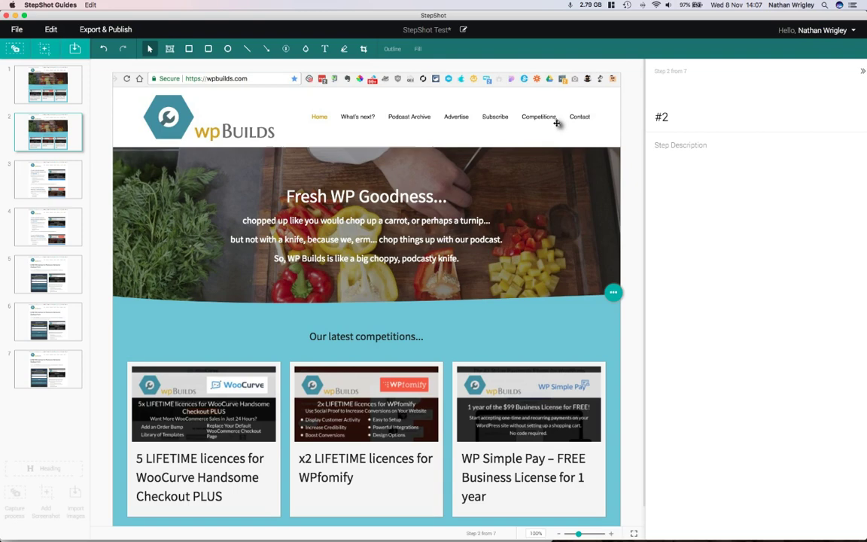
click(60, 186)
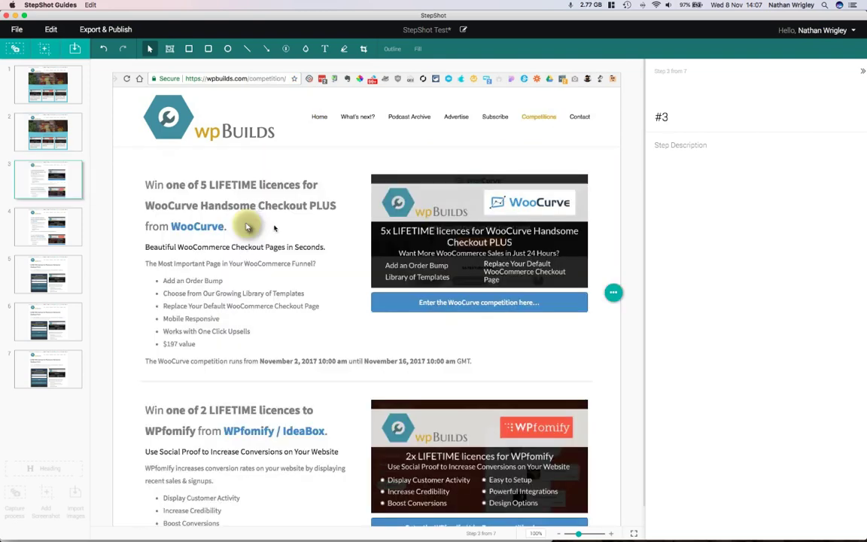
click(51, 227)
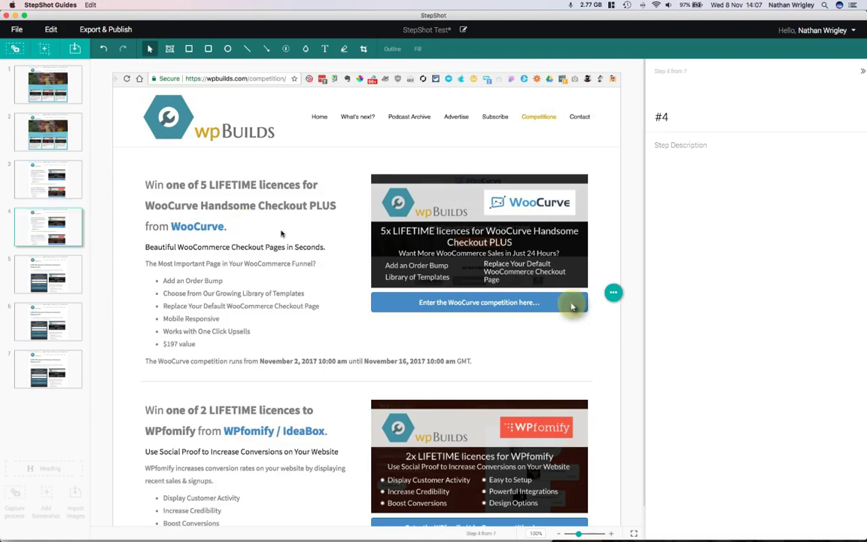
click(38, 325)
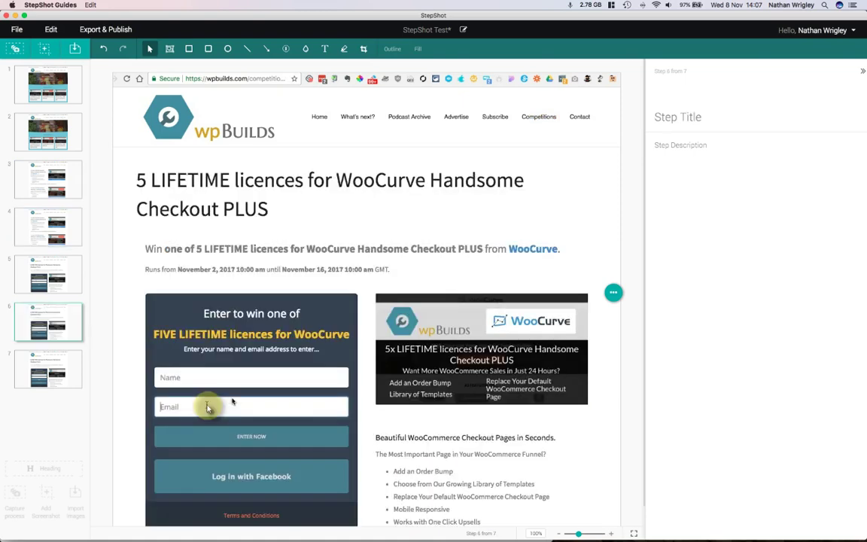
key(Down)
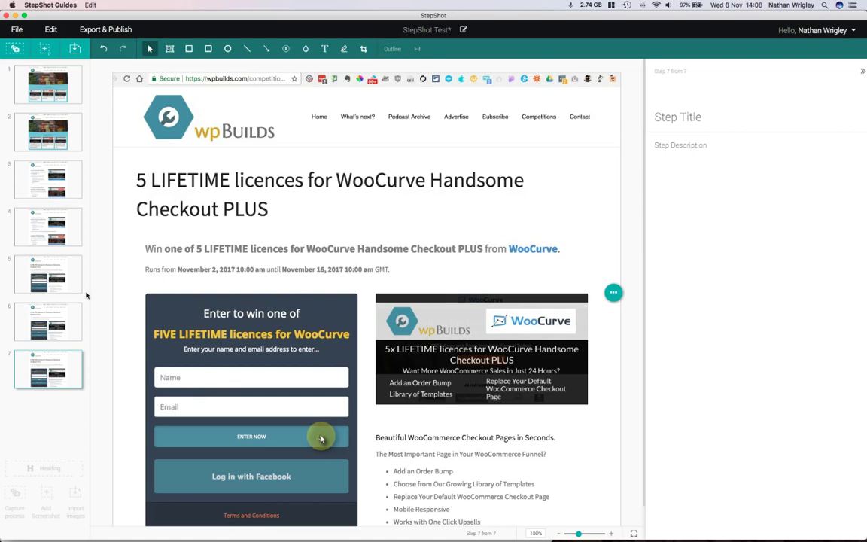
click(56, 260)
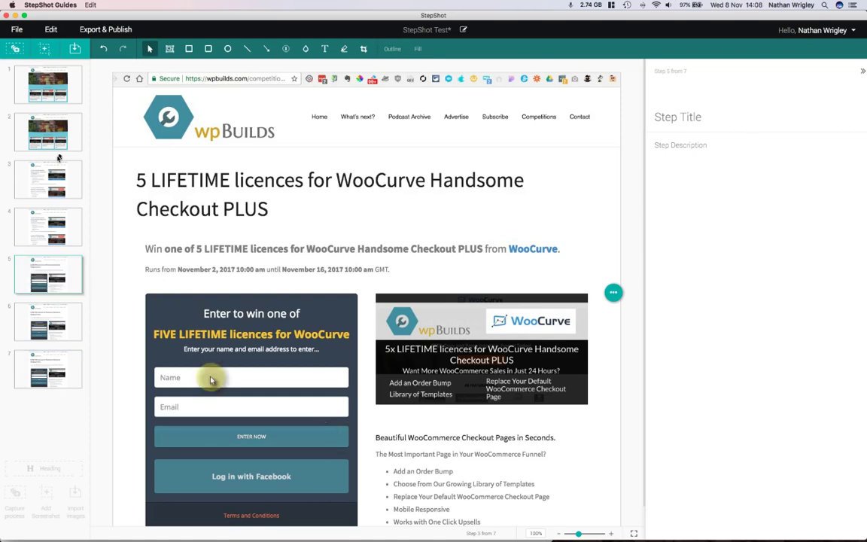
click(48, 132)
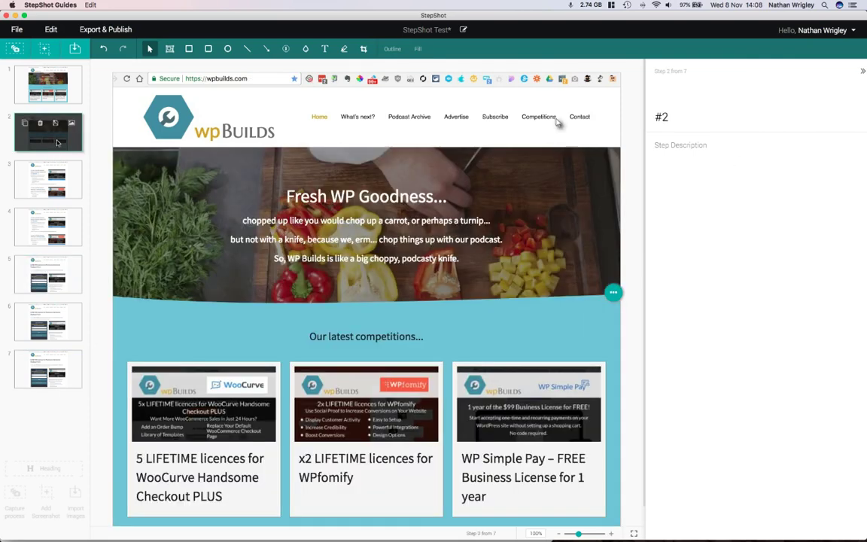
double_click(666, 118)
key(Tab)
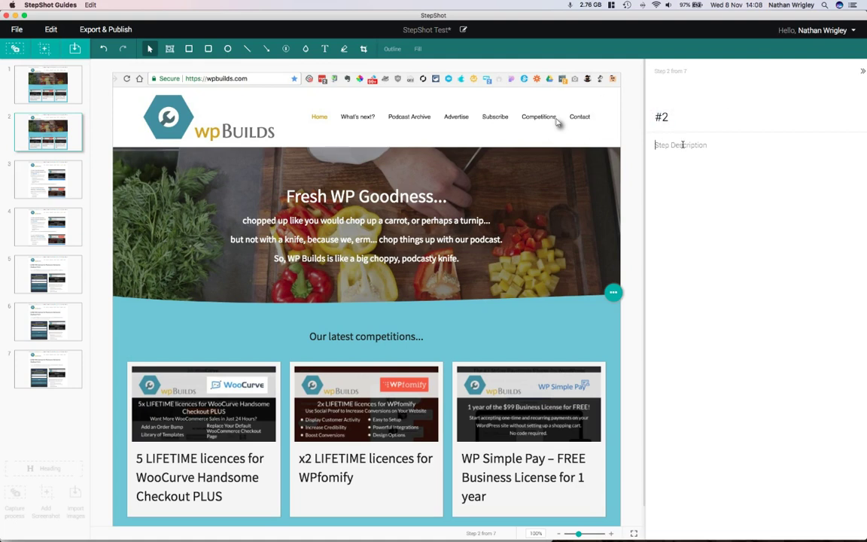
click(47, 83)
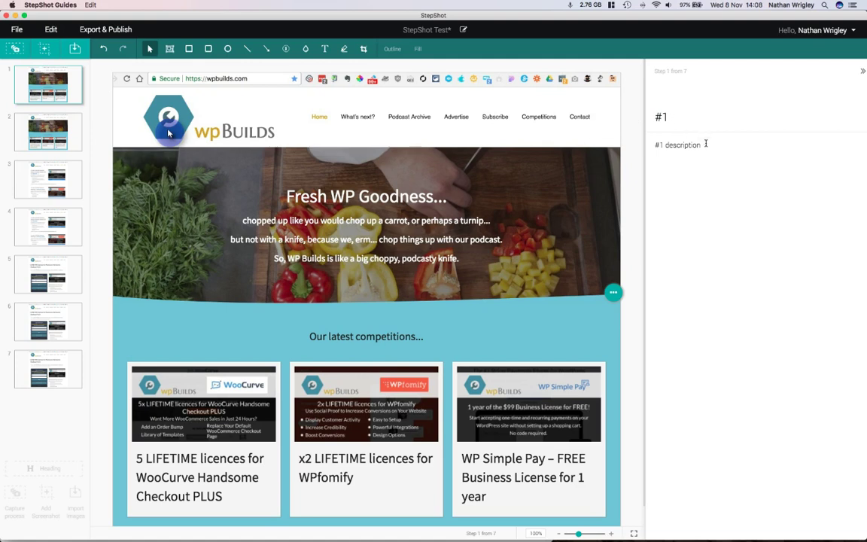
drag(702, 144, 656, 144)
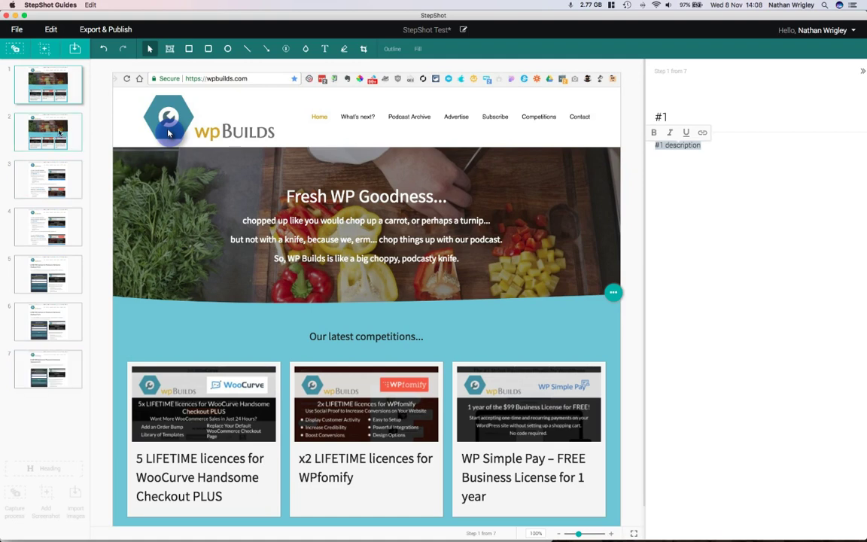
Capture the WooCurve competition heading as a new screenshot step.
mouse_move(23, 126)
click(52, 180)
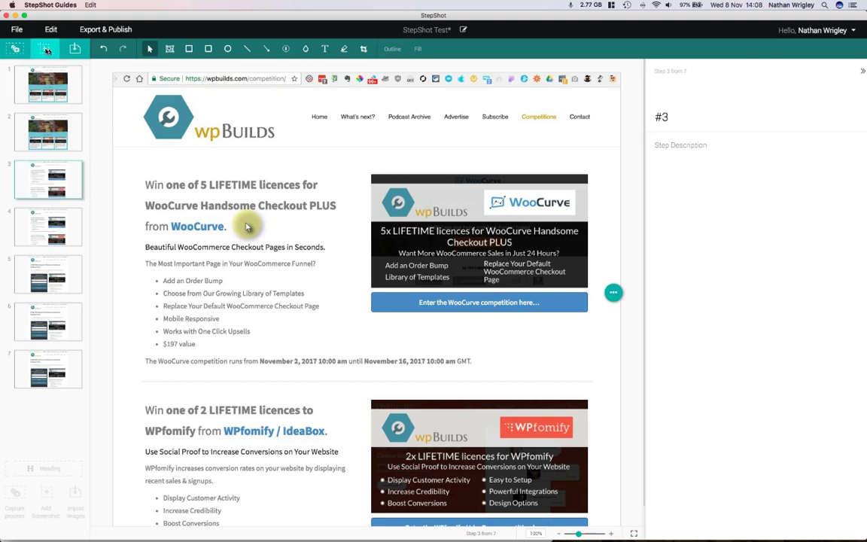
click(44, 50)
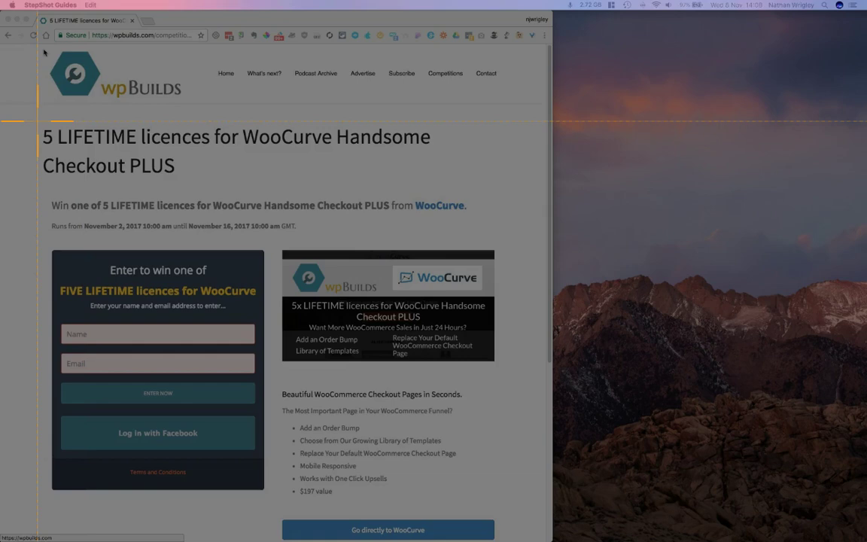
drag(37, 121, 444, 181)
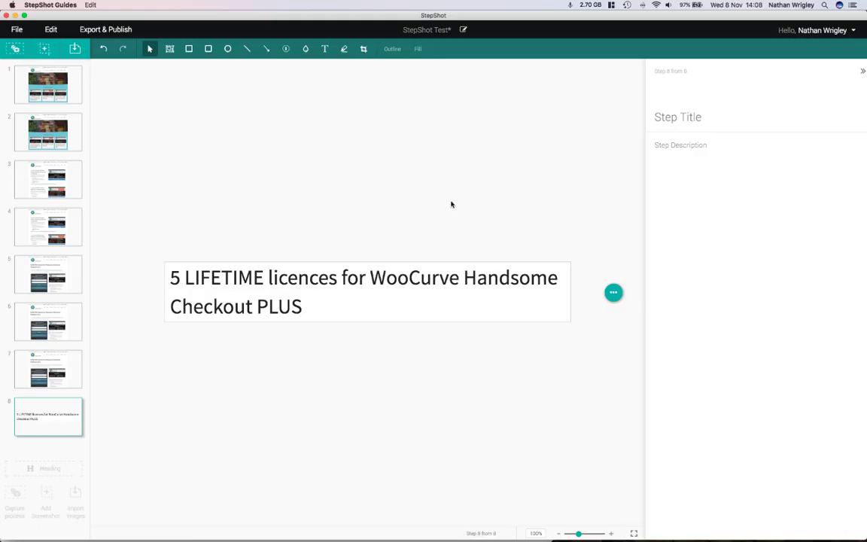
Move the new heading step up to position 3 in the guide.
mouse_move(53, 423)
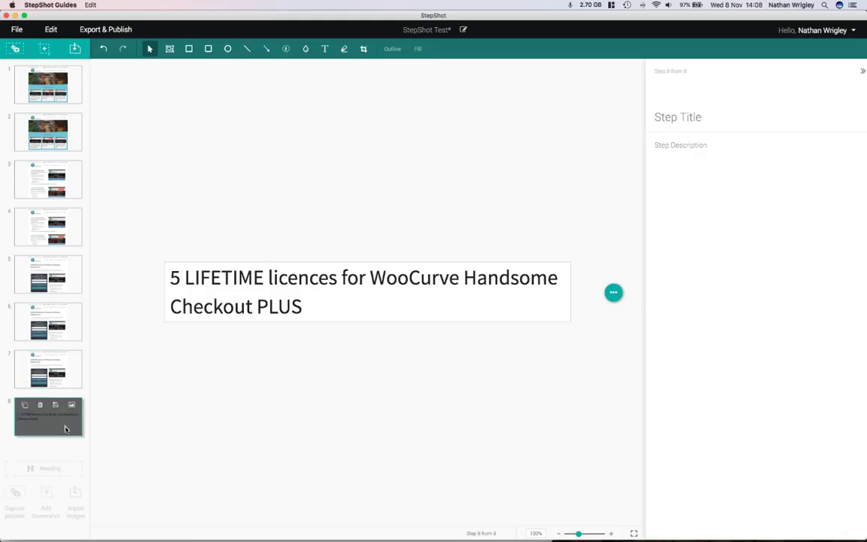
drag(48, 421, 67, 181)
mouse_move(64, 189)
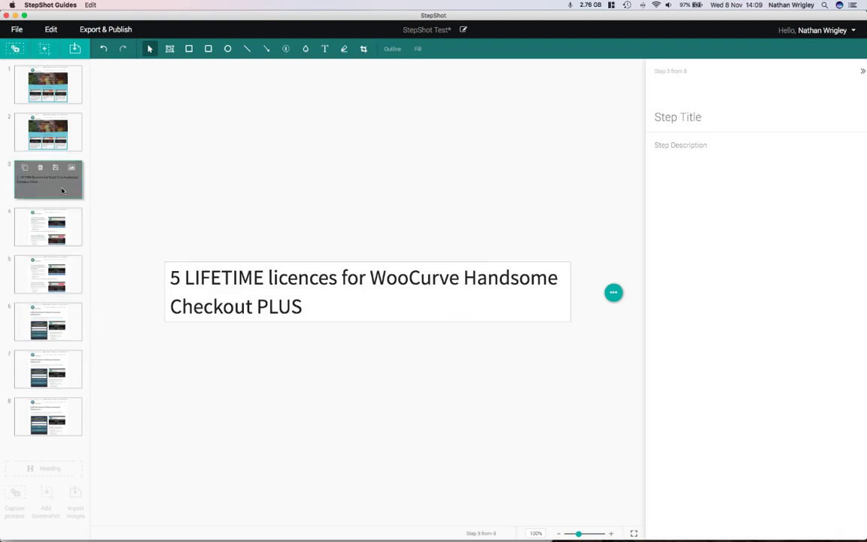
Return to step 1 and reposition its circle marker on the wpBuilds logo.
click(46, 84)
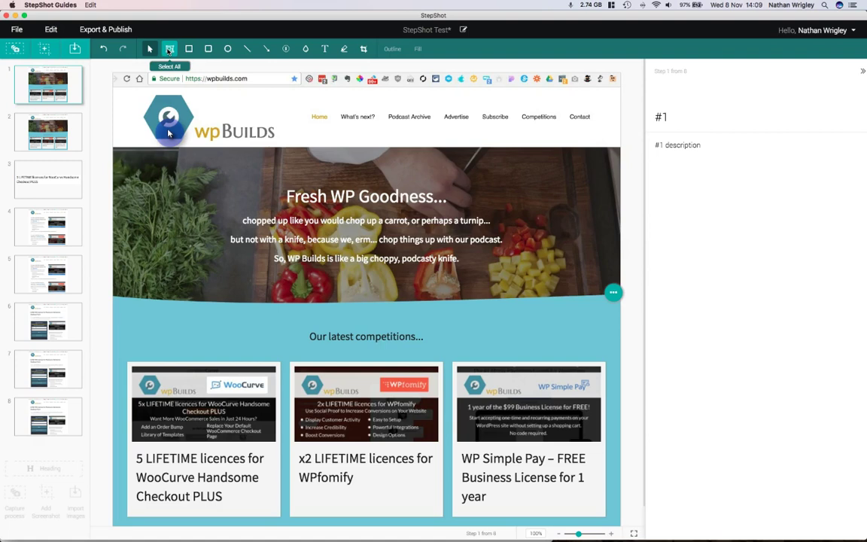
click(149, 48)
click(179, 125)
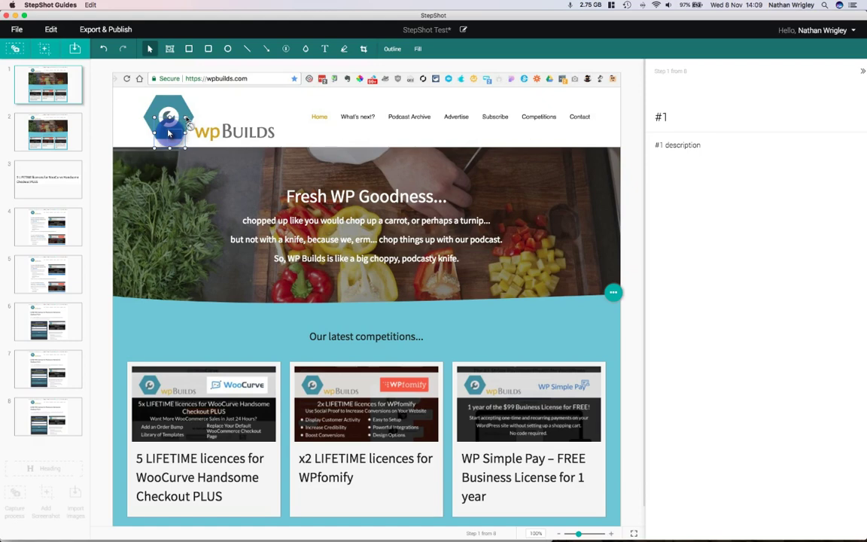
mouse_move(162, 126)
mouse_down()
mouse_move(200, 123)
mouse_move(250, 134)
mouse_move(226, 124)
mouse_move(169, 125)
mouse_move(170, 132)
mouse_up()
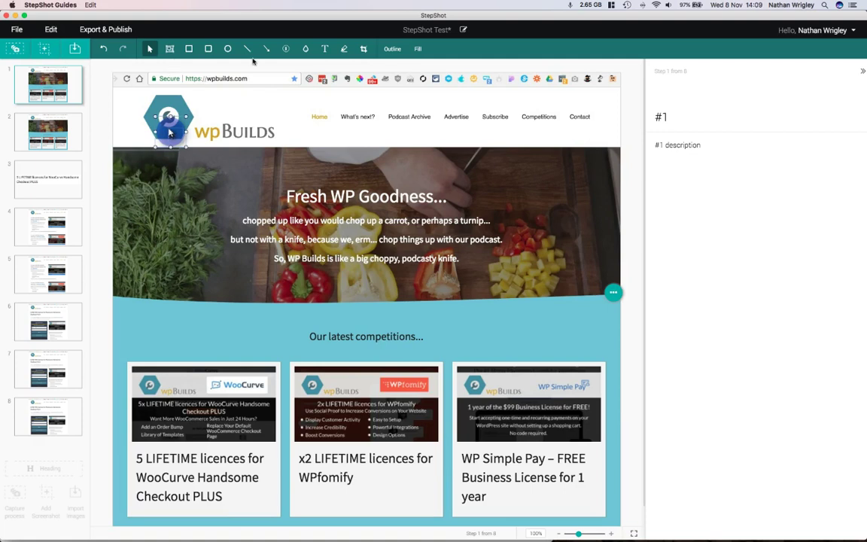
click(227, 103)
click(189, 48)
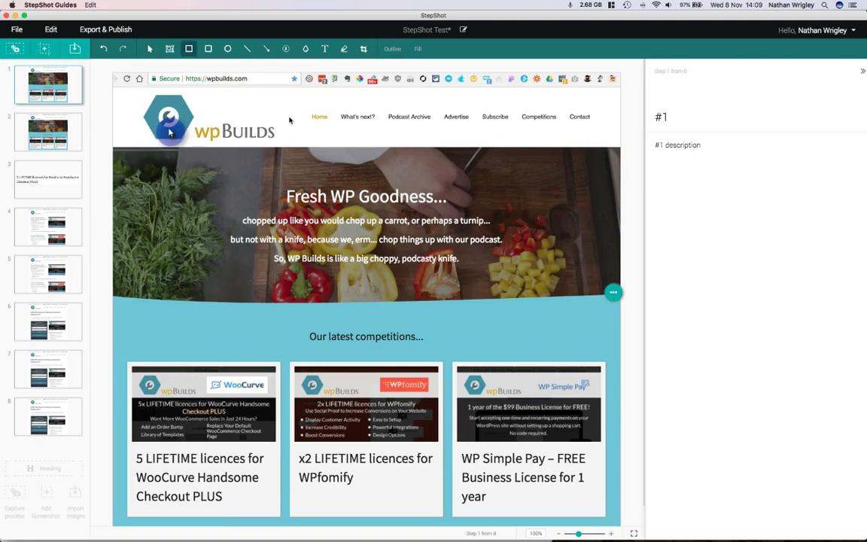
Draw a rectangle around Home with no fill and a wide orange outline.
drag(302, 107, 339, 129)
click(395, 52)
click(419, 53)
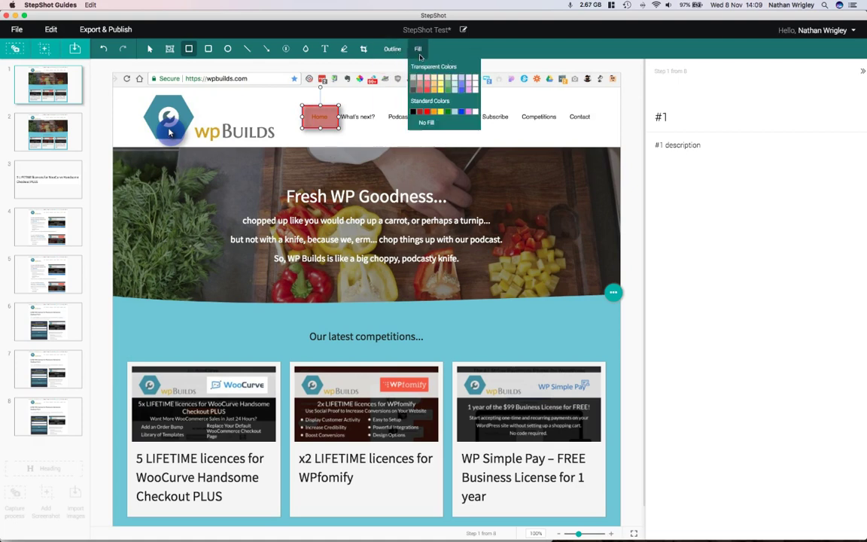
click(419, 52)
click(418, 50)
click(434, 126)
click(392, 48)
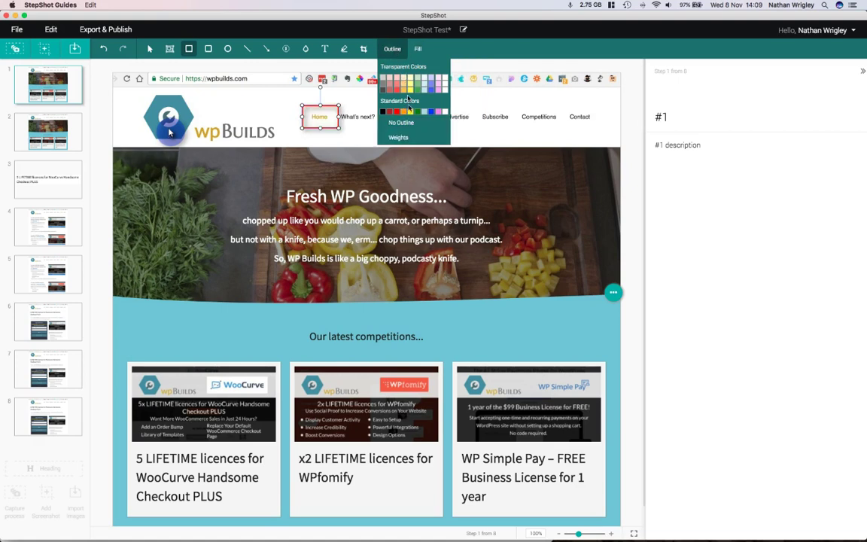
mouse_move(401, 138)
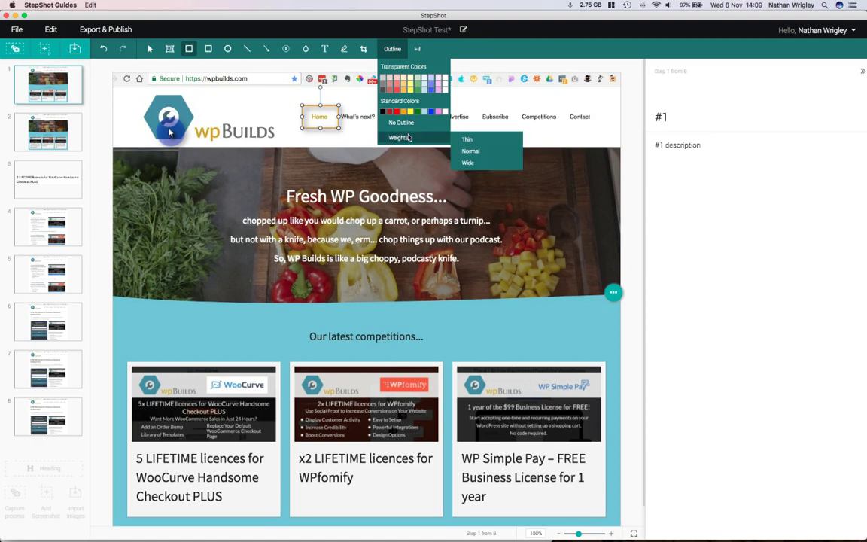
click(469, 163)
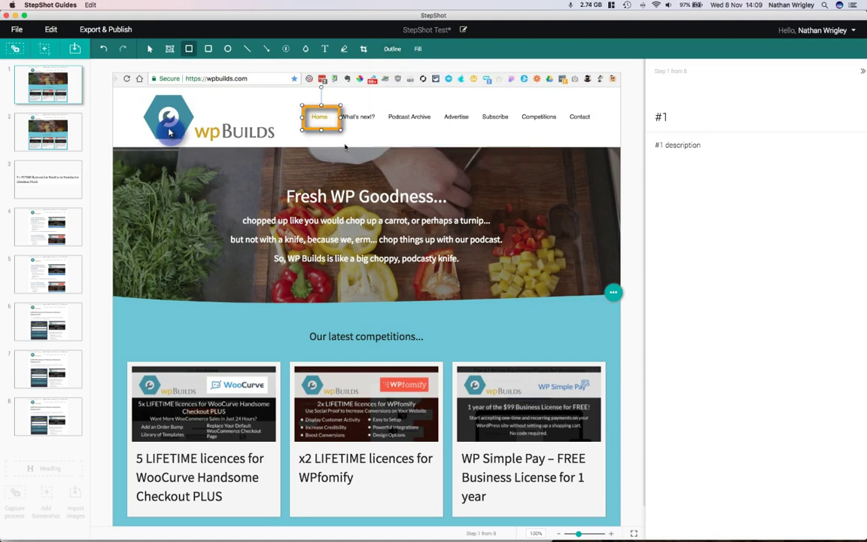
key(v)
drag(331, 126, 328, 126)
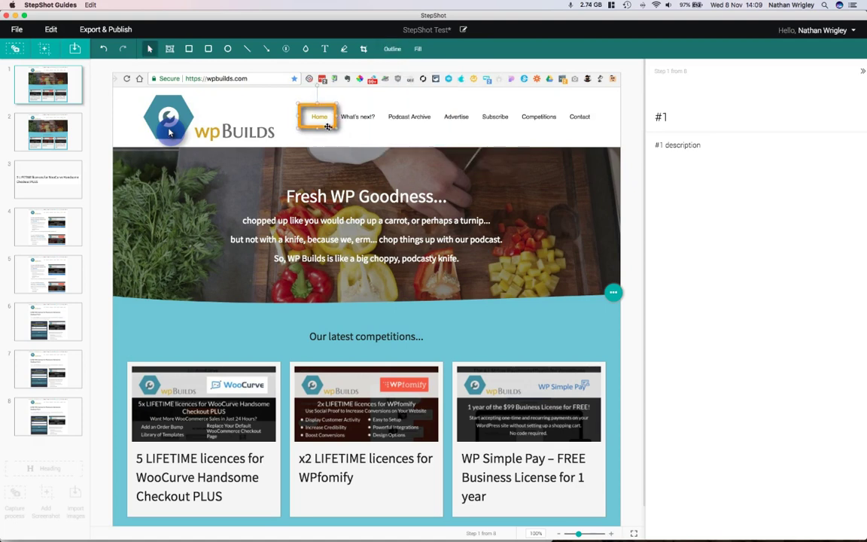
Draw a matching rectangle around the Podcast Archive menu item.
click(208, 49)
drag(386, 105, 440, 130)
key(Escape)
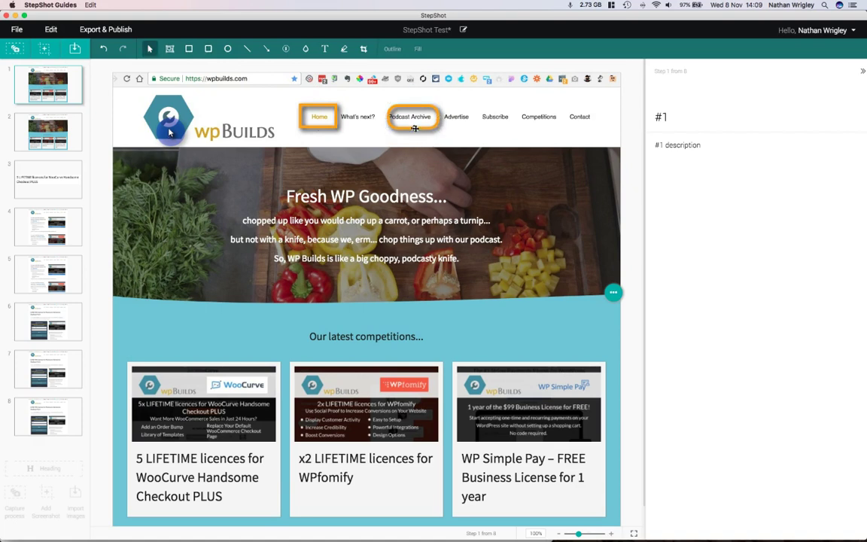
click(415, 129)
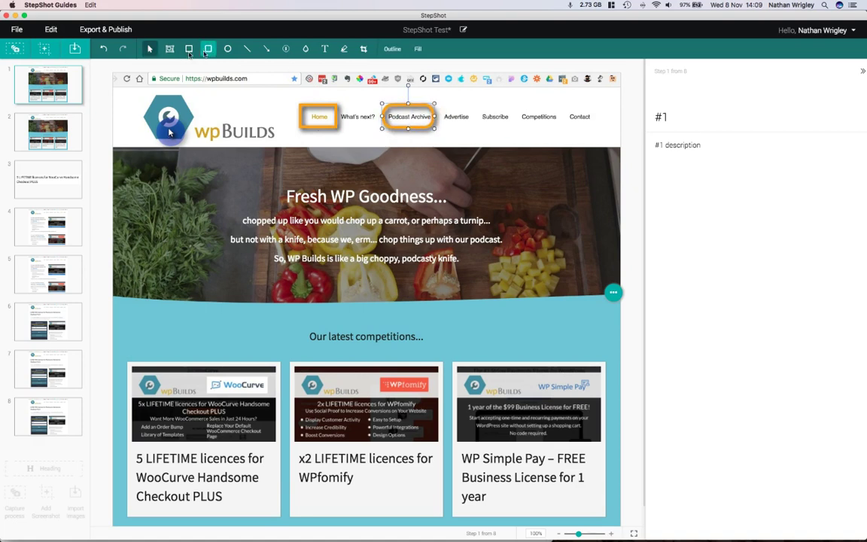
Draw an ellipse above Fresh WP Goodness and a line above 'Our latest competitions...'.
click(228, 49)
mouse_move(274, 152)
mouse_down()
mouse_move(371, 190)
mouse_move(343, 187)
mouse_up()
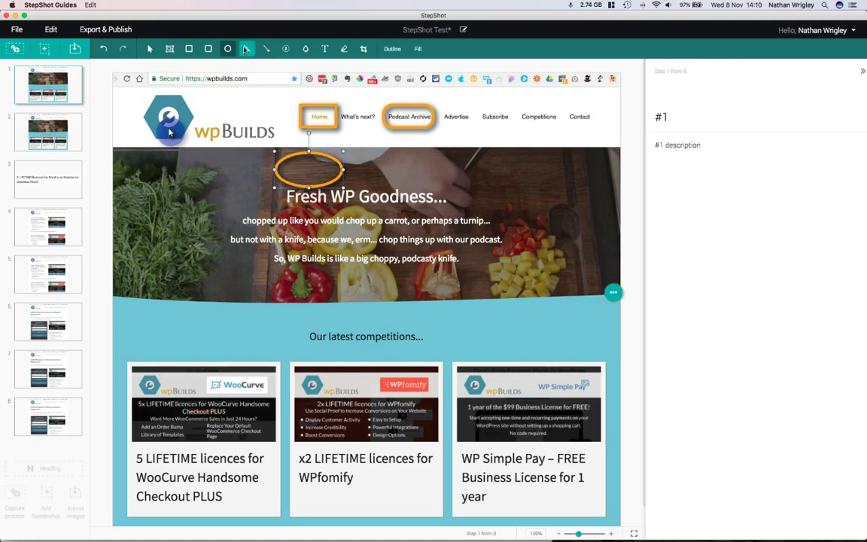
click(245, 49)
drag(172, 327, 541, 317)
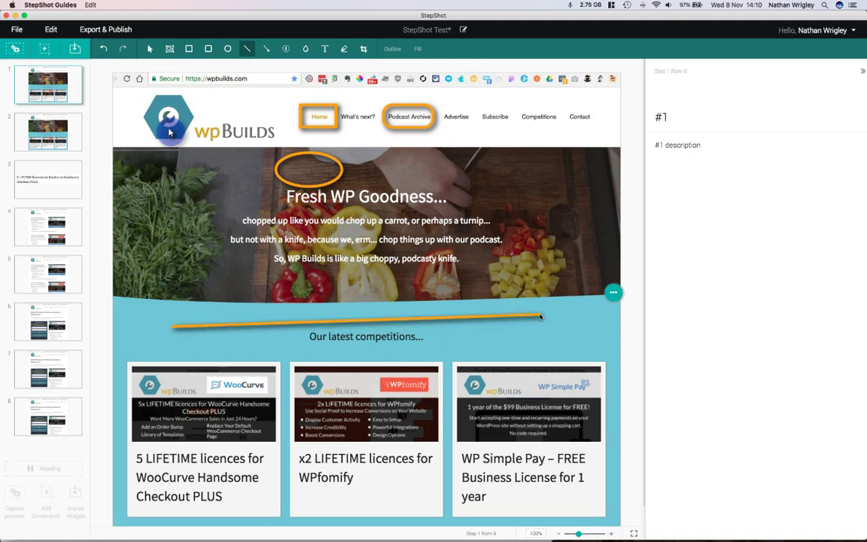
Add an arrow pointing up at the wpBuilds logo and blur the Subscribe item.
click(266, 49)
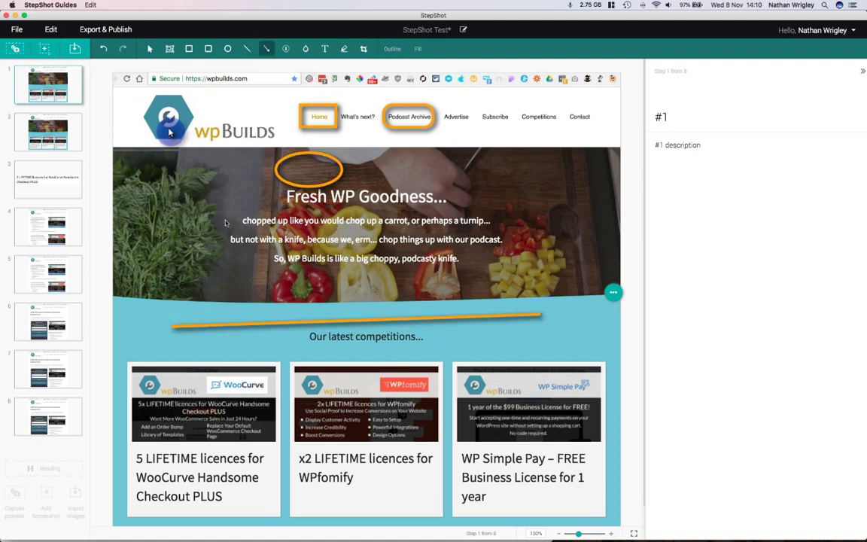
drag(226, 223, 232, 141)
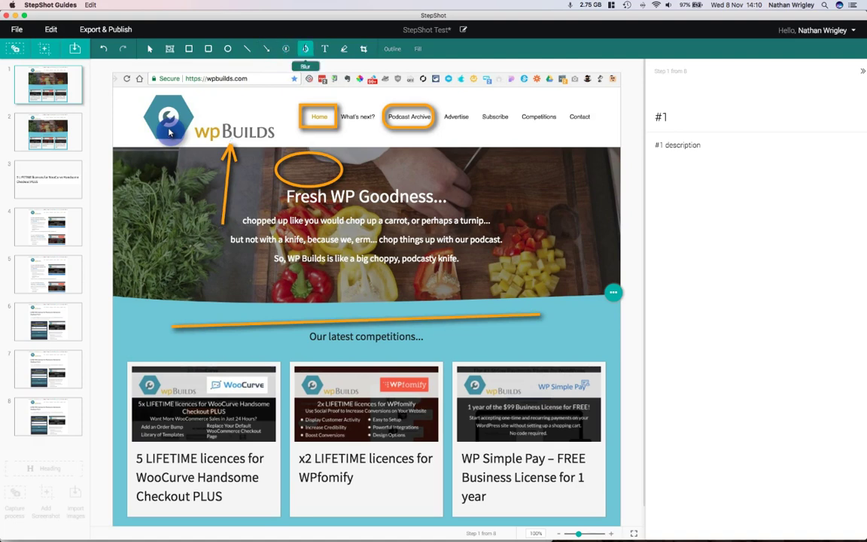
click(306, 49)
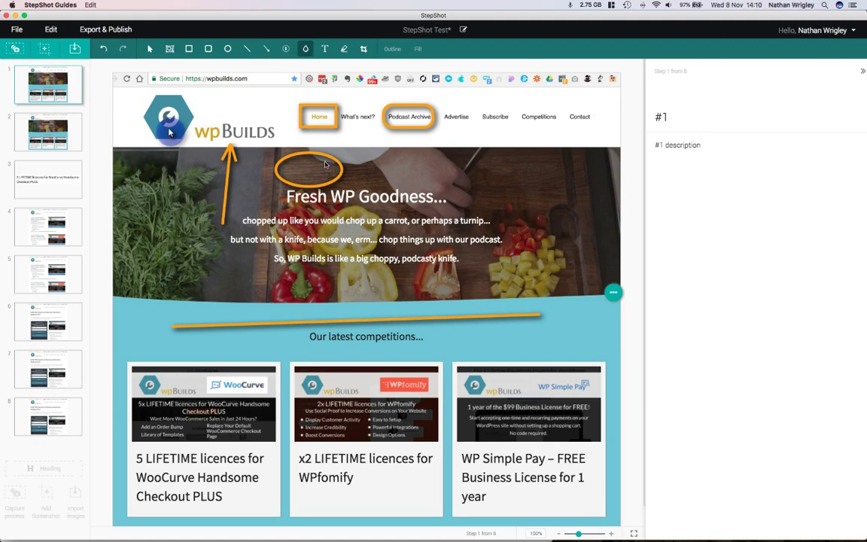
drag(497, 119, 516, 124)
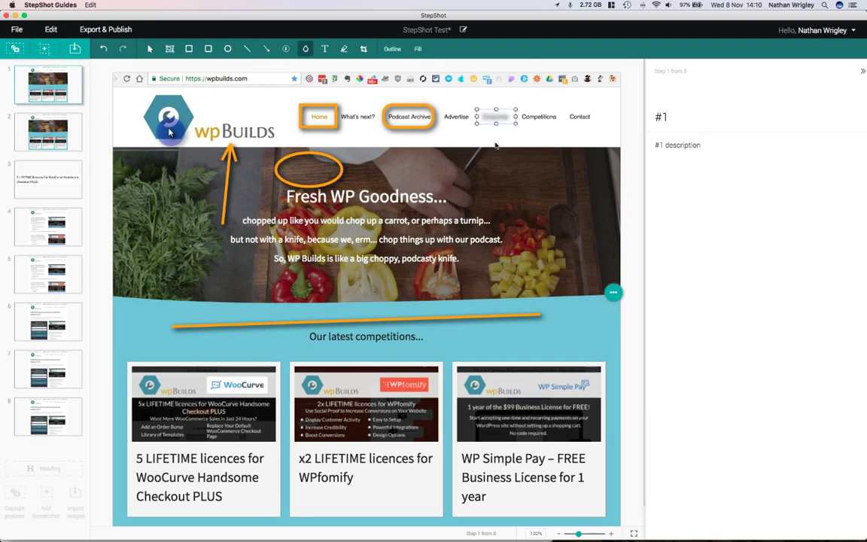
key(Escape)
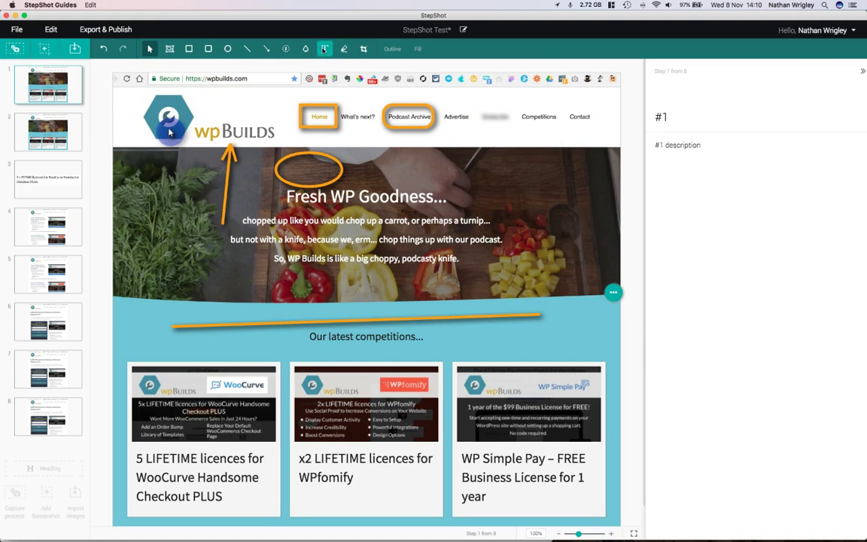
Draw a text box near Competitions, type 'Test', and fill it yellow.
click(324, 49)
drag(464, 128, 519, 179)
text(Test)
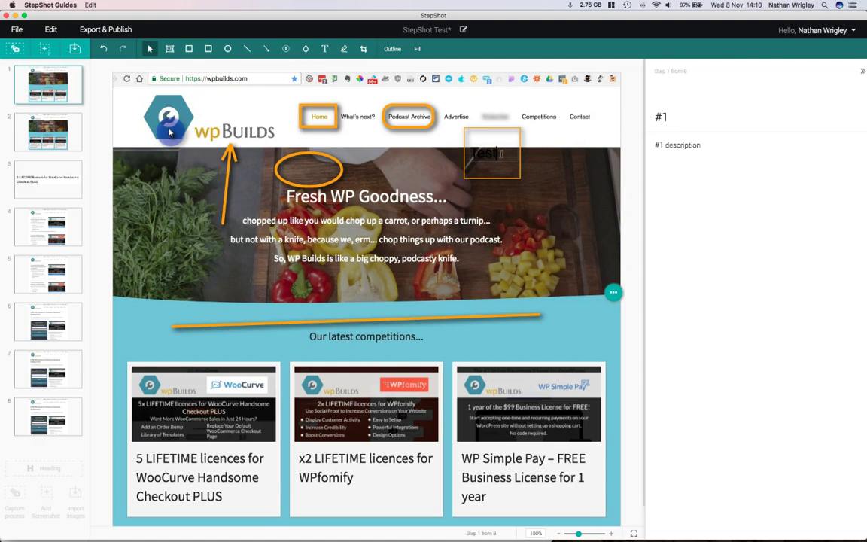
drag(502, 154, 451, 138)
click(392, 49)
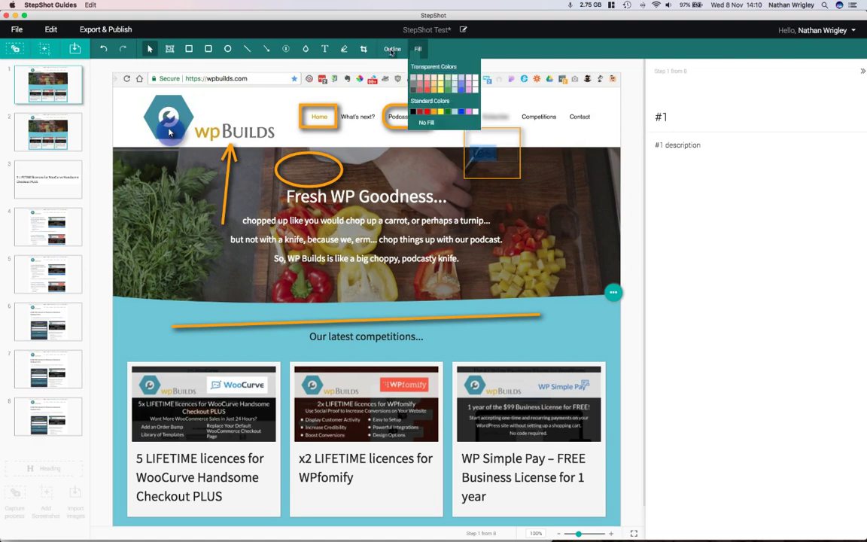
click(417, 50)
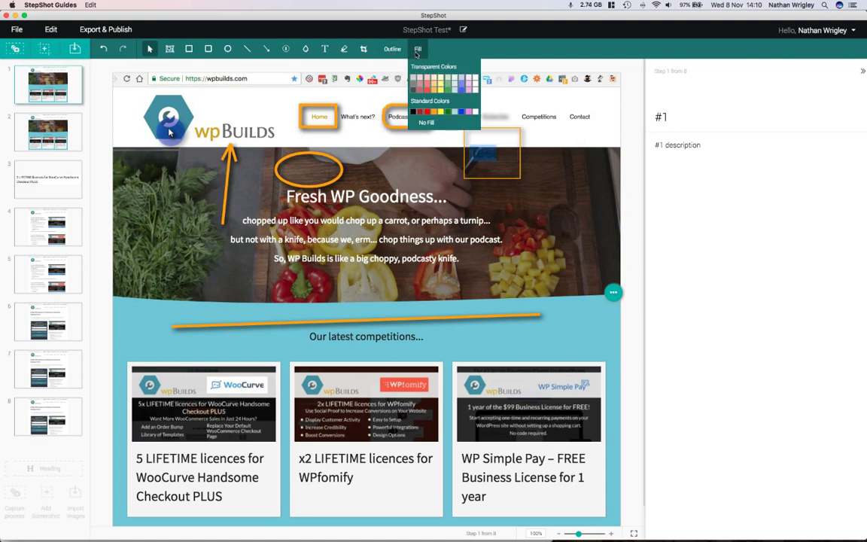
click(440, 92)
click(503, 109)
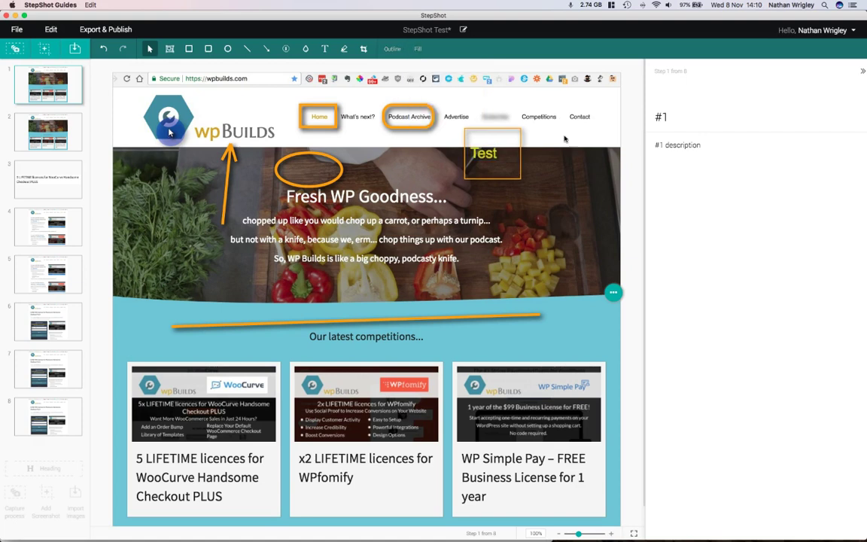
Remove the Test label's outline, shrink it, and move it beside the arrow's tail.
click(465, 131)
click(393, 50)
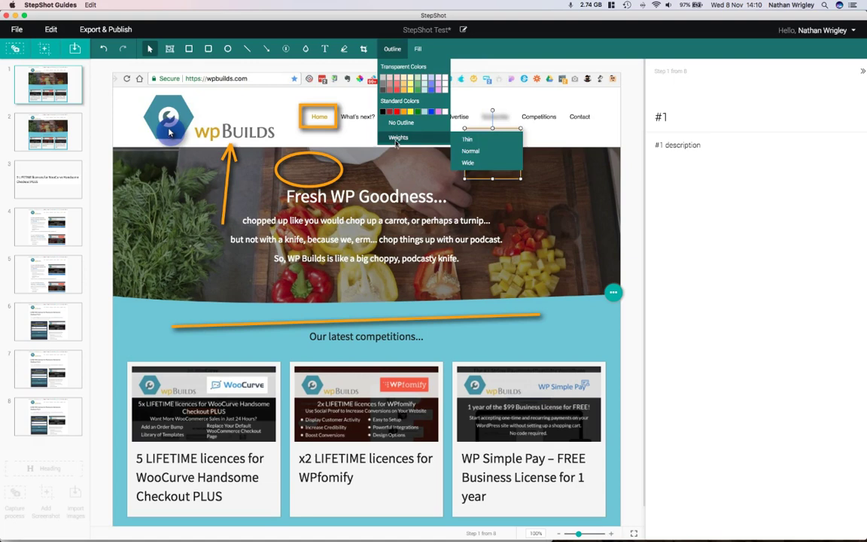
click(396, 124)
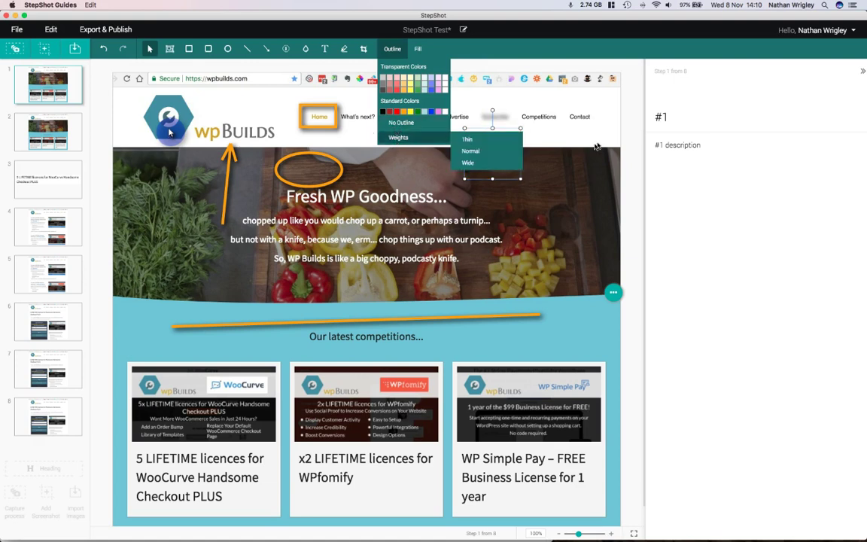
drag(481, 153, 499, 134)
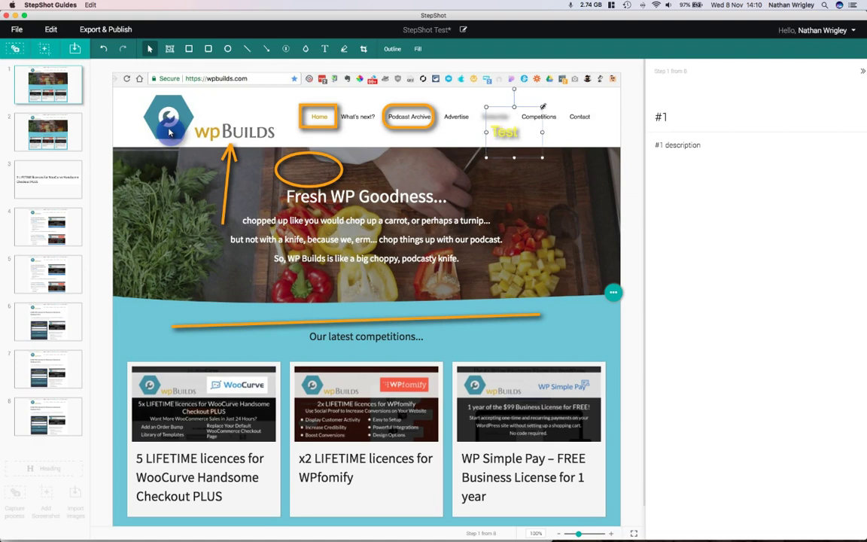
drag(542, 107, 528, 125)
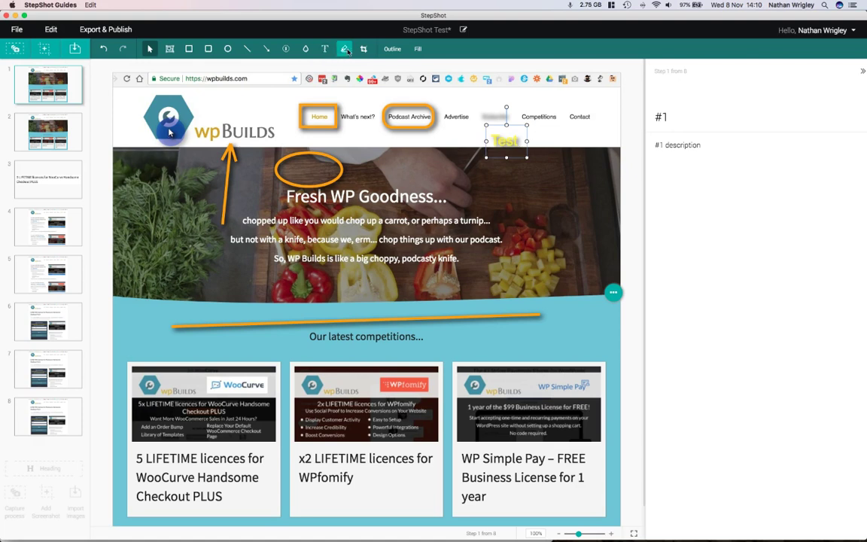
drag(504, 141, 199, 230)
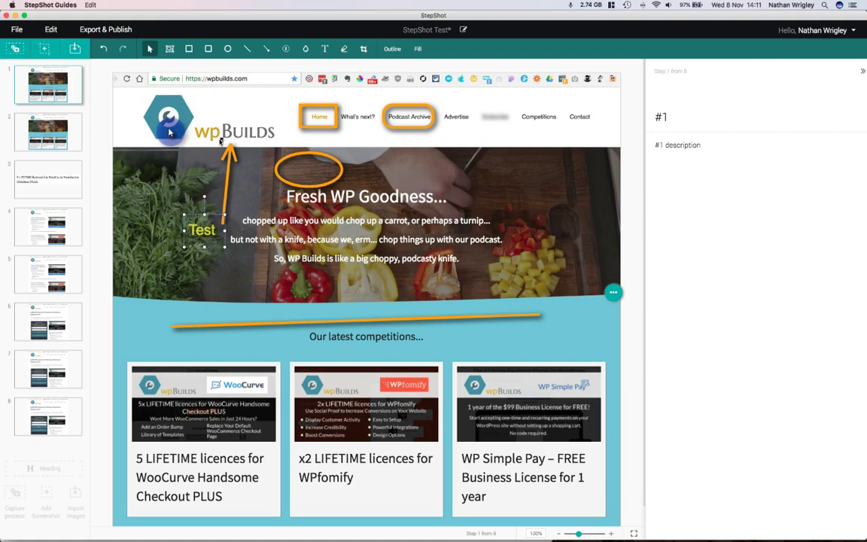
Frame Competitions with a green-outlined, green-filled highlight and aim the orange arrow at it.
click(344, 49)
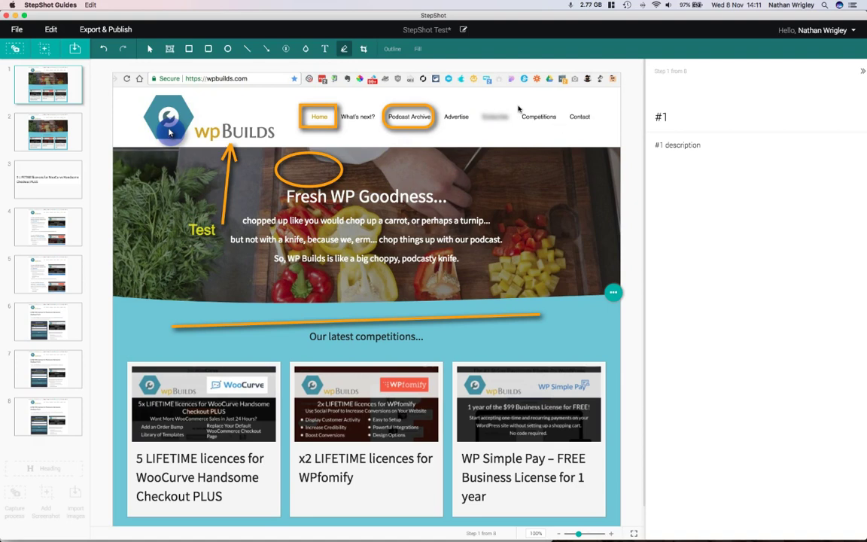
drag(518, 107, 559, 126)
click(392, 50)
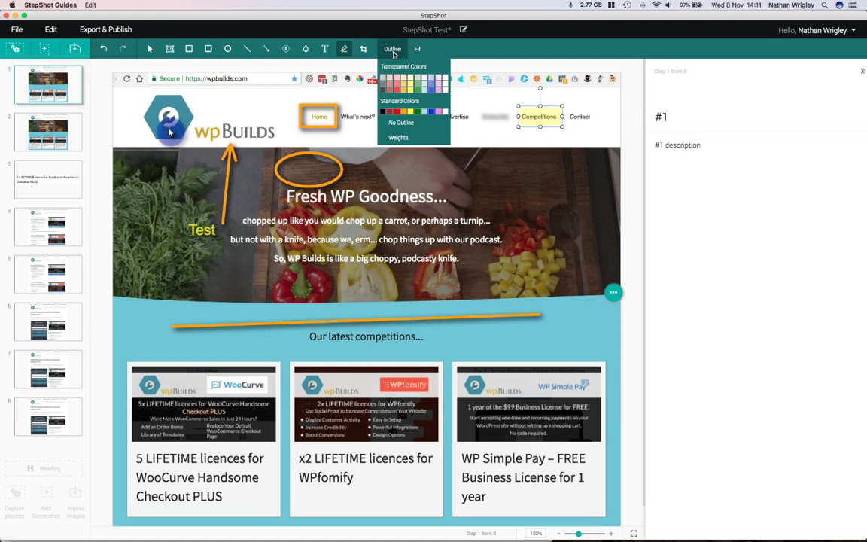
click(419, 86)
click(418, 49)
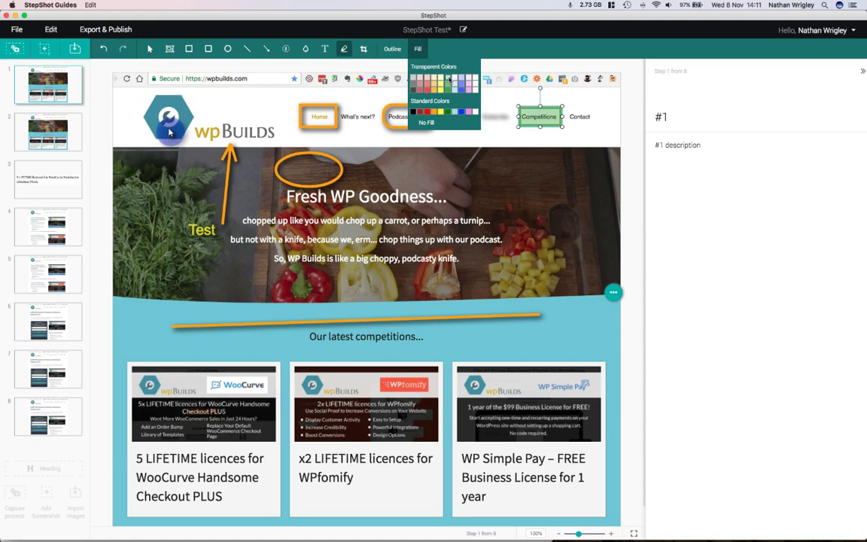
click(450, 78)
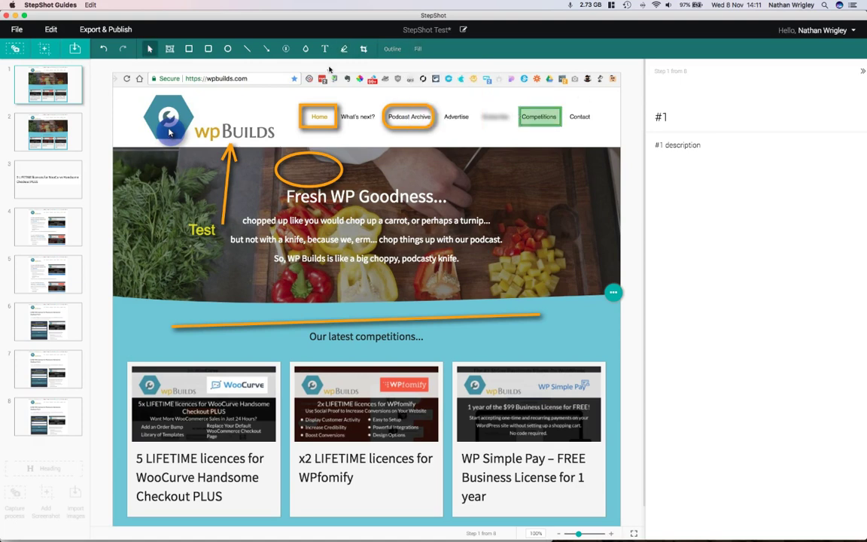
click(228, 158)
drag(232, 142, 515, 133)
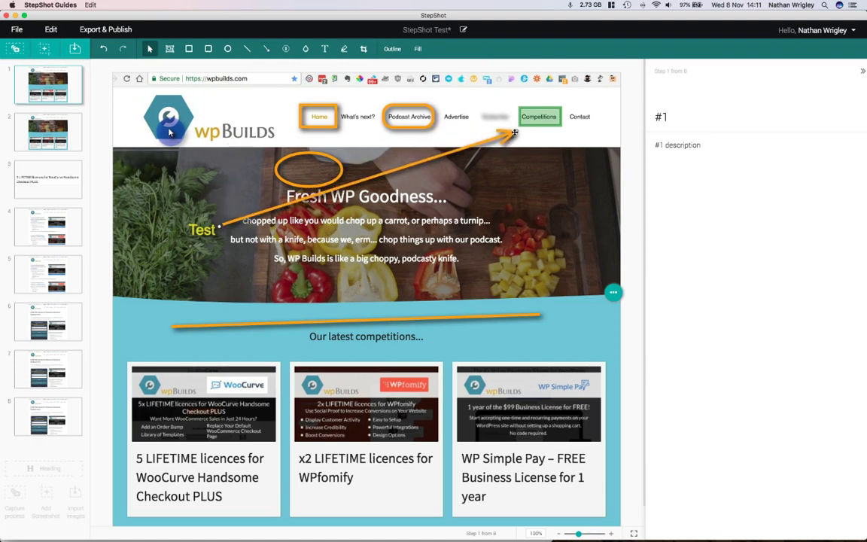
Crop step 1's screenshot to the menu bar and the top of the hero banner.
click(363, 50)
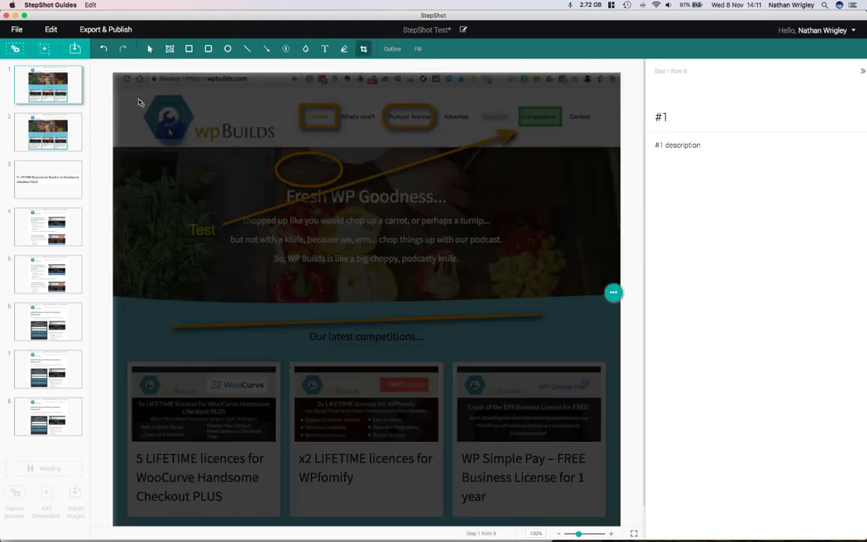
drag(138, 98, 606, 227)
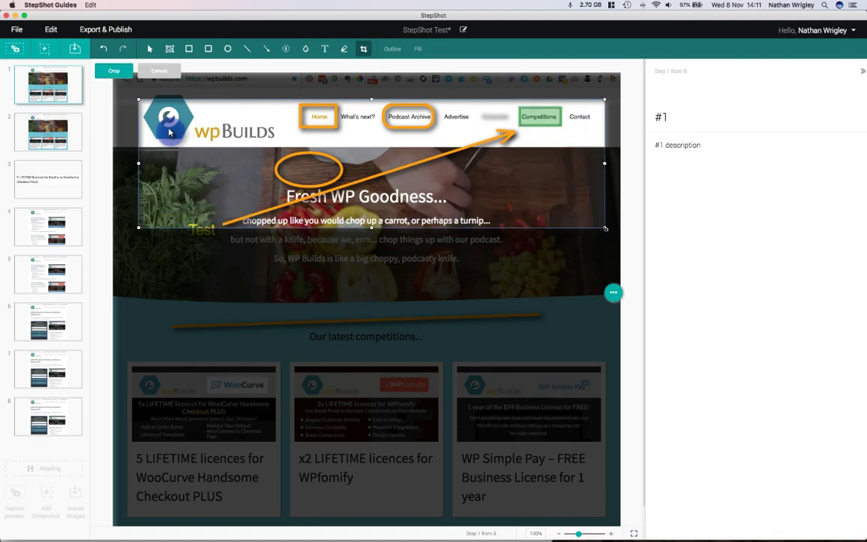
key(Return)
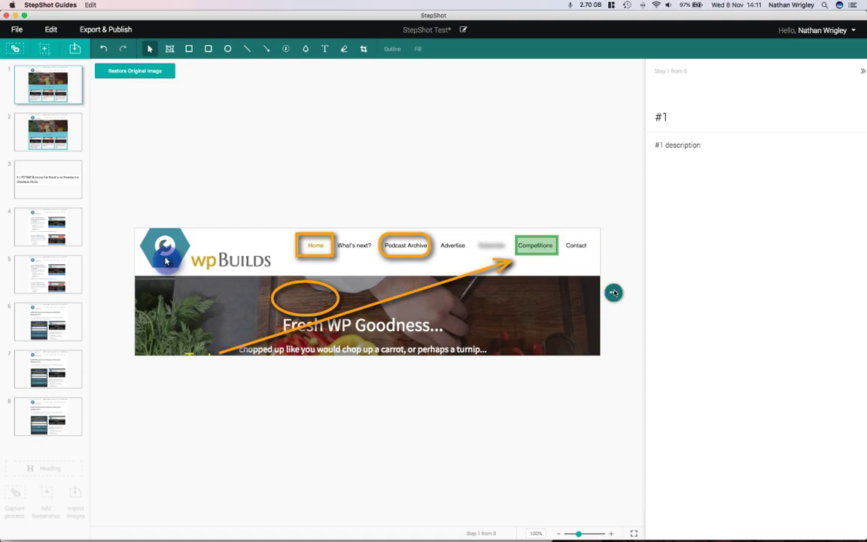
click(614, 293)
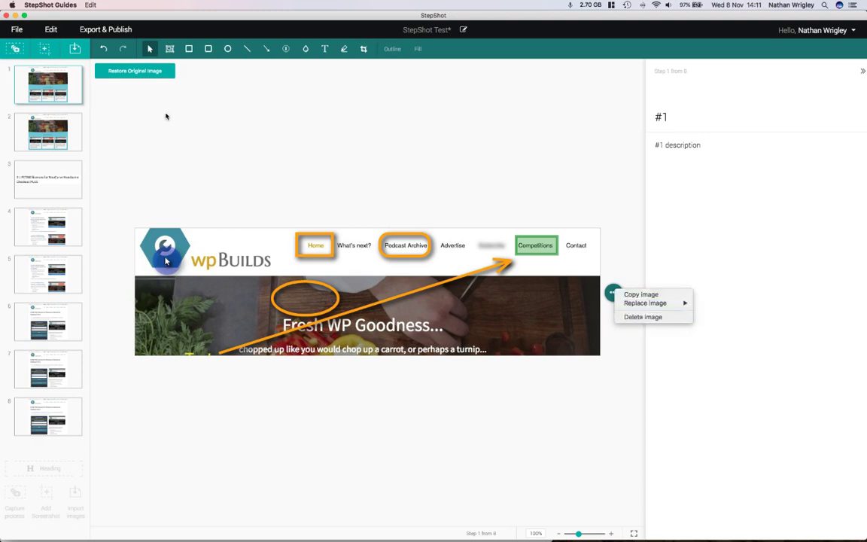
click(51, 93)
mouse_move(46, 91)
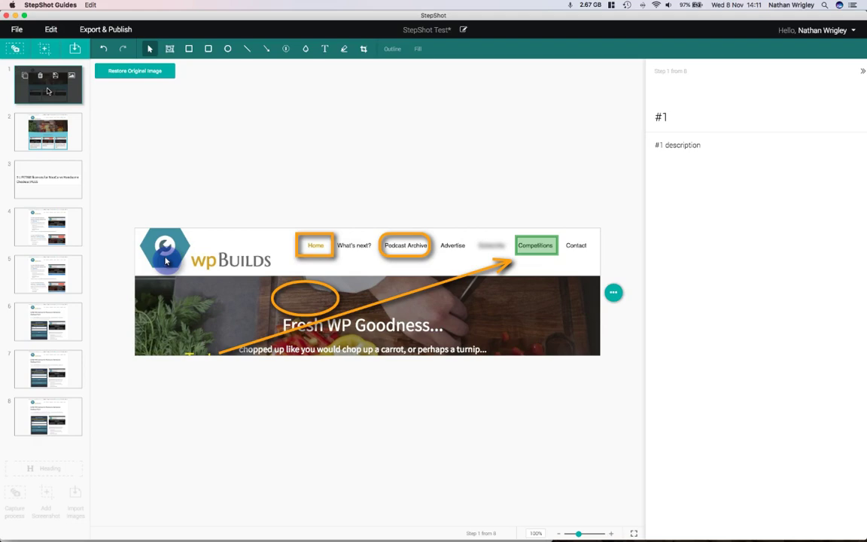
On step 2, place numbered markers on the logo, the heading and the competition cards.
click(41, 140)
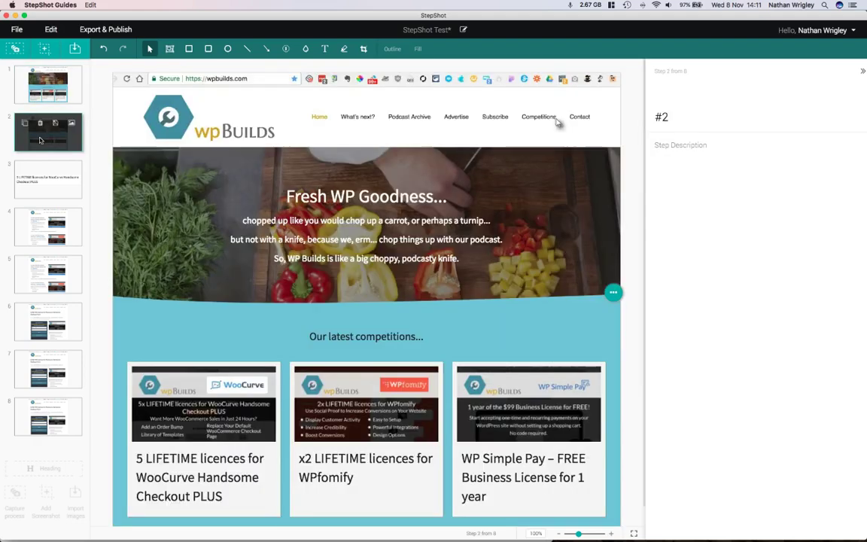
click(286, 51)
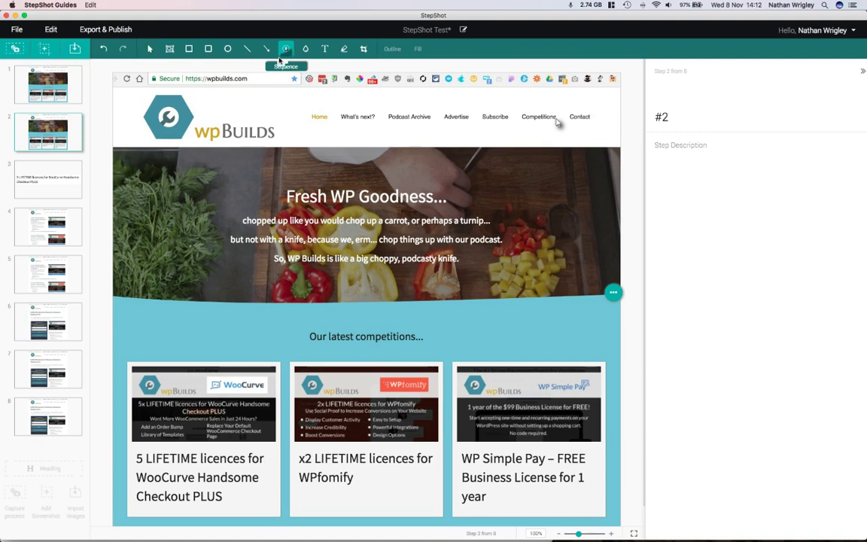
click(135, 111)
click(272, 196)
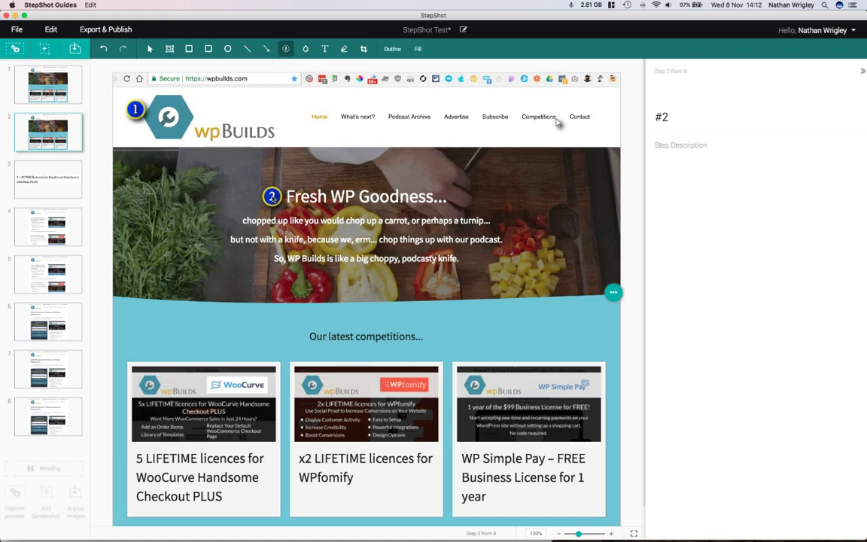
click(136, 382)
click(313, 385)
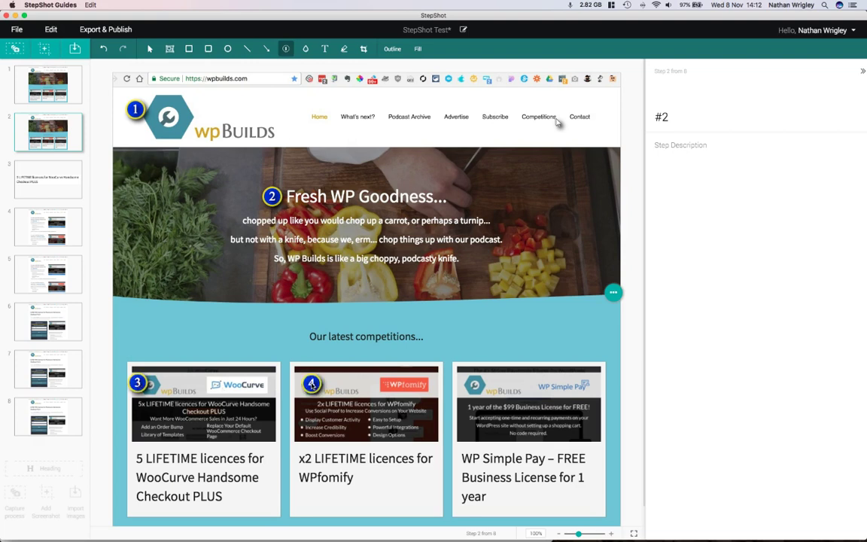
click(466, 386)
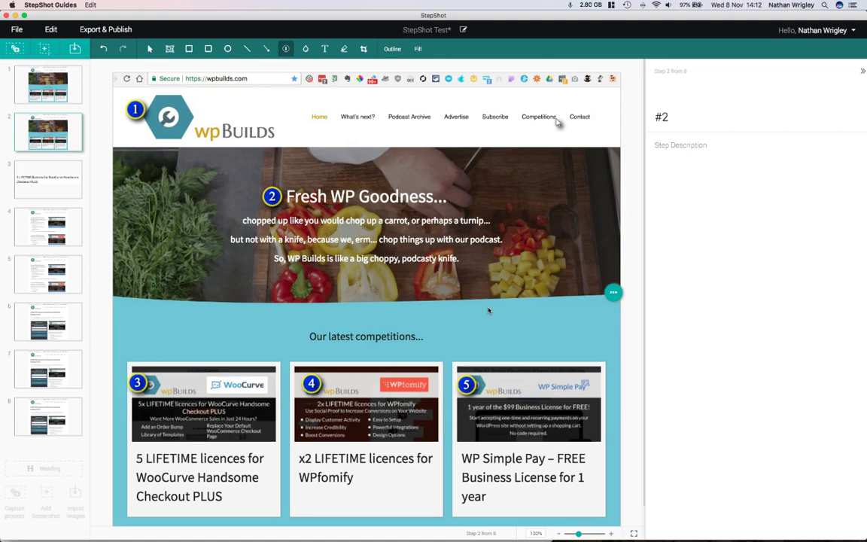
click(463, 388)
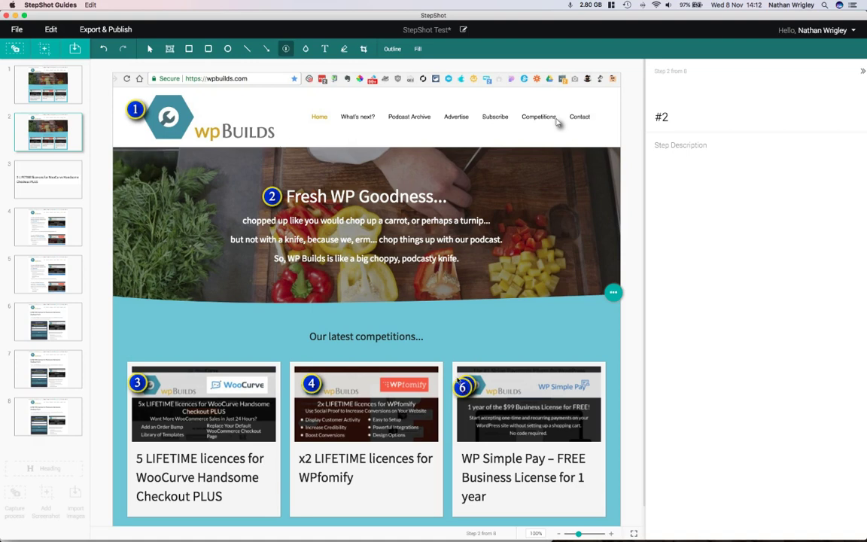
Delete the extra markers from the third and WPfomify cards, keeping markers 1–3.
click(149, 48)
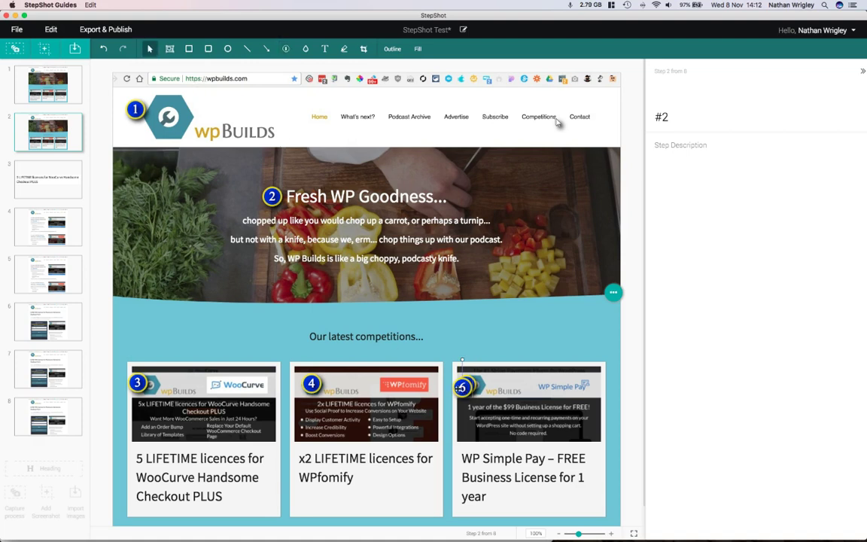
key(Delete)
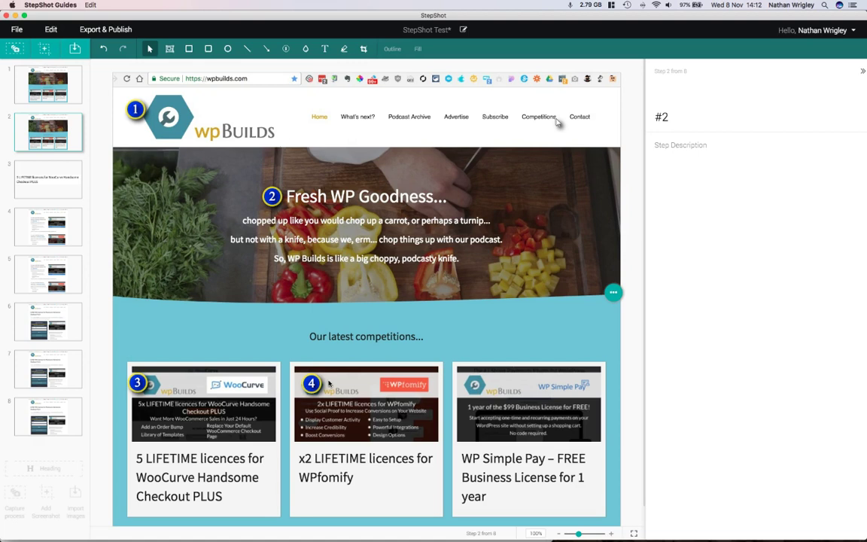
click(311, 384)
key(Delete)
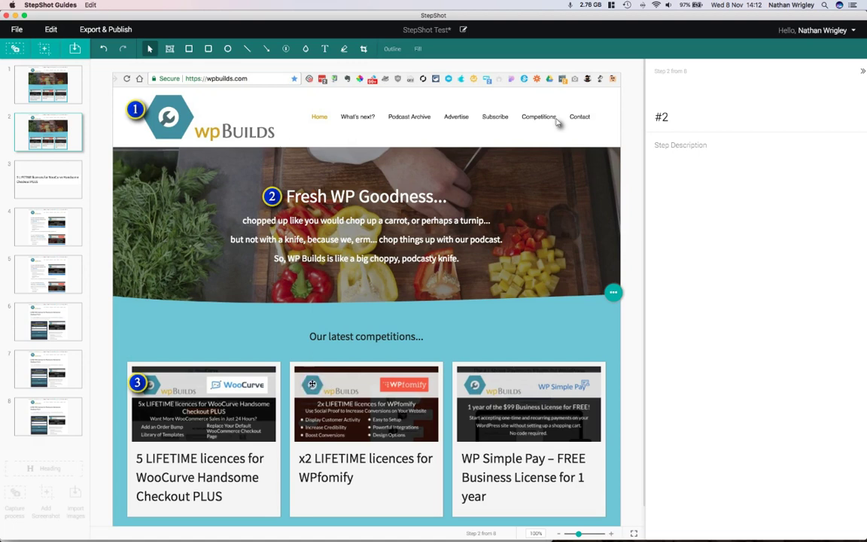
click(292, 50)
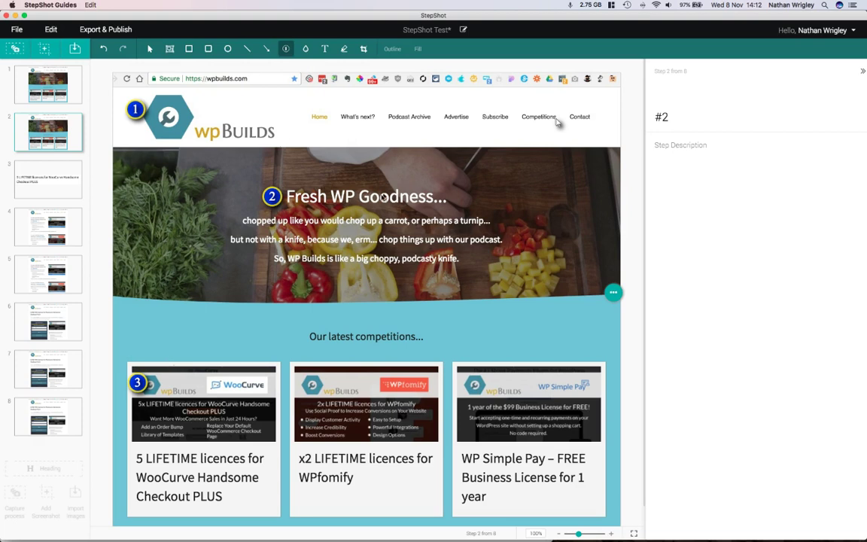
Add marker 4 between Podcast Archive and Advertise, then give all markers a translucent green fill.
click(435, 119)
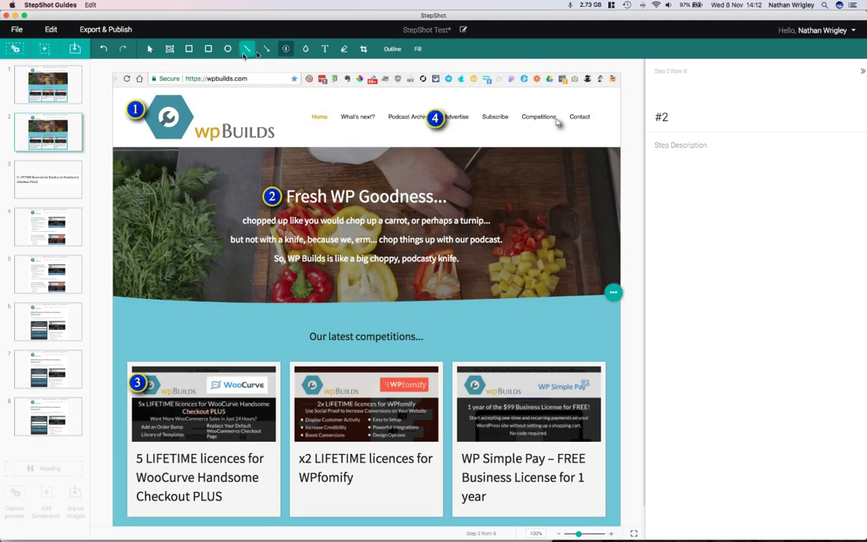
click(171, 49)
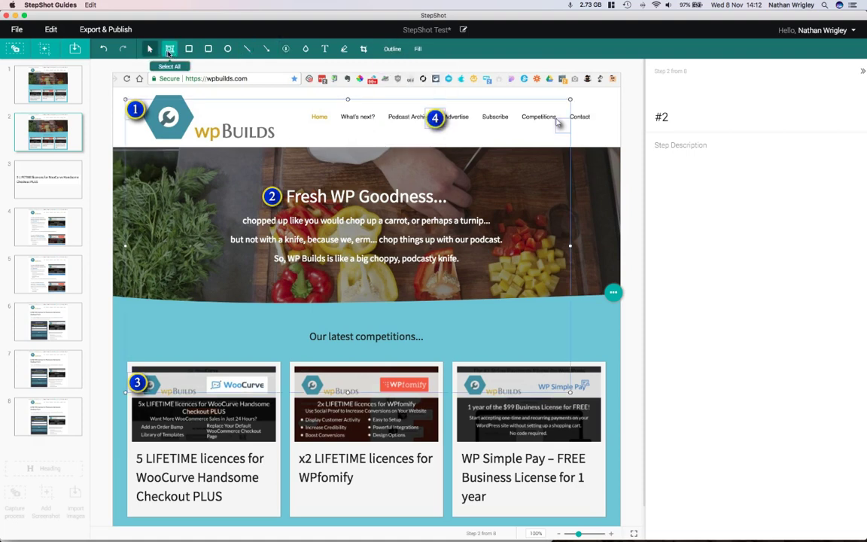
click(393, 49)
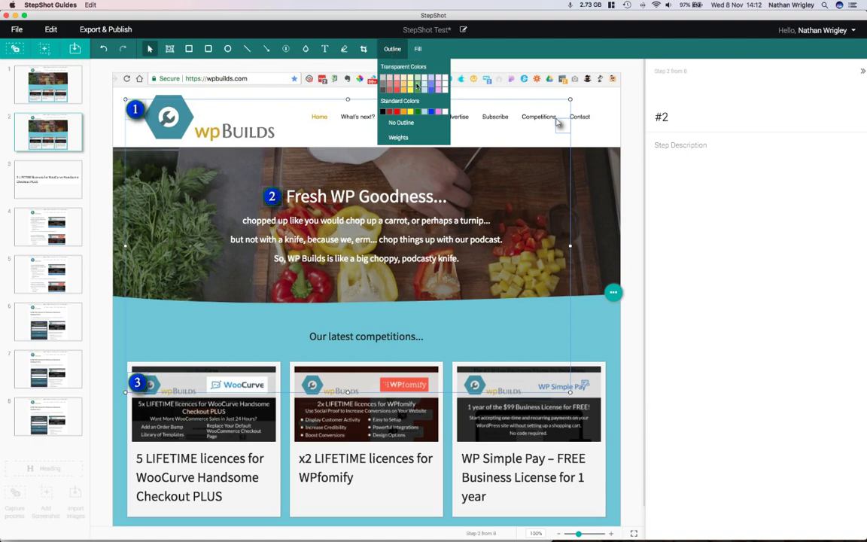
click(416, 50)
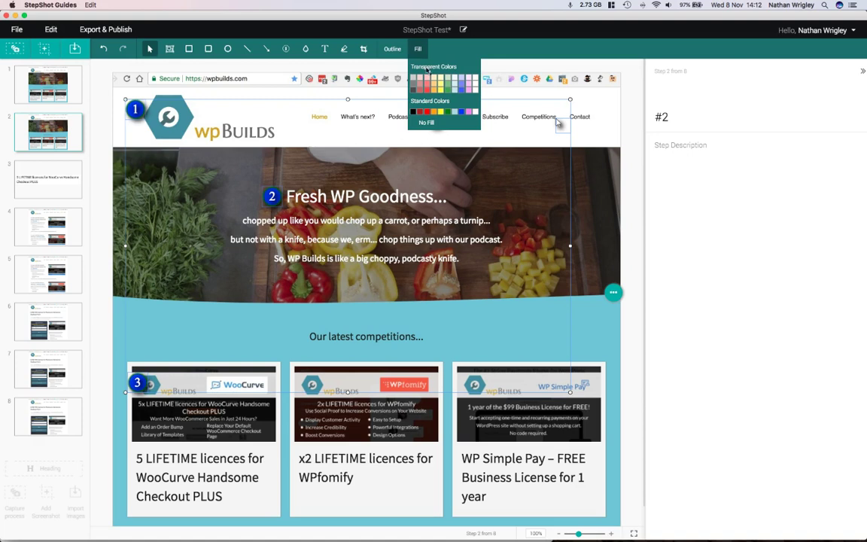
click(432, 77)
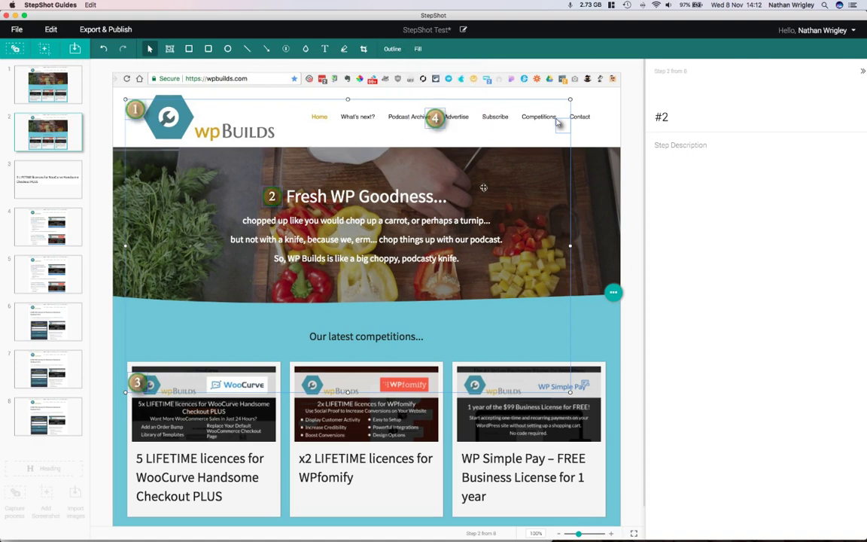
click(486, 198)
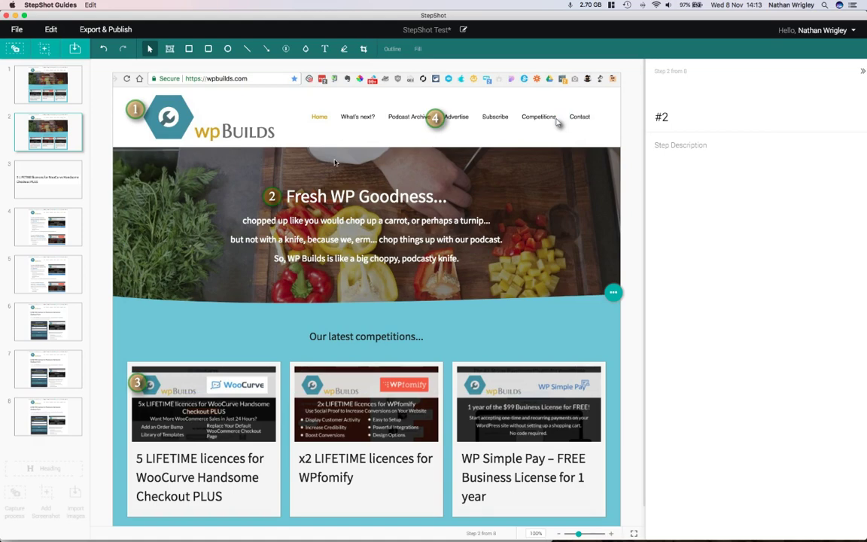
Place markers 1–5 on step 4's Competitions page, then open the Document Info.
click(54, 223)
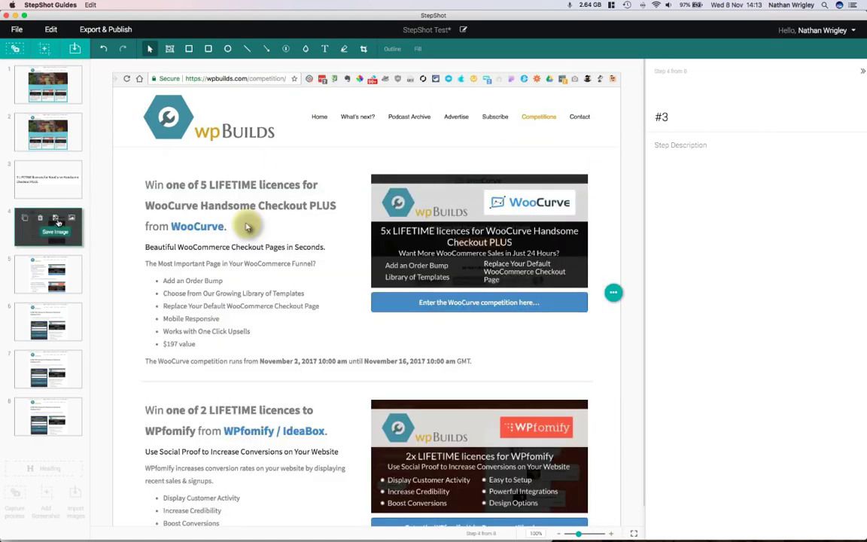
click(285, 49)
click(178, 148)
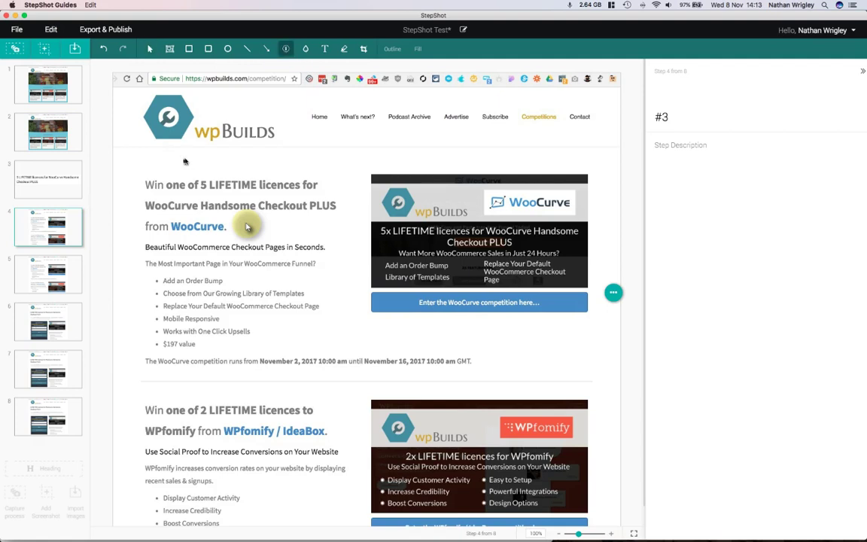
click(337, 192)
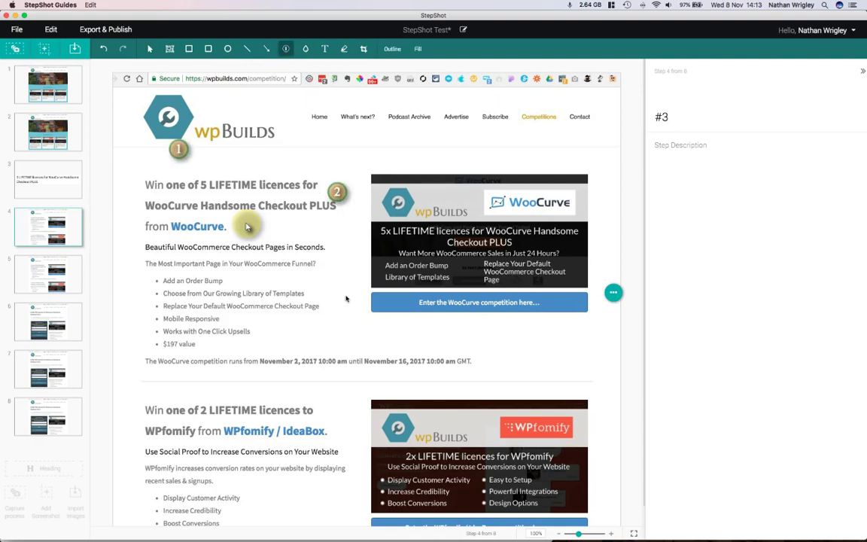
click(357, 361)
click(191, 444)
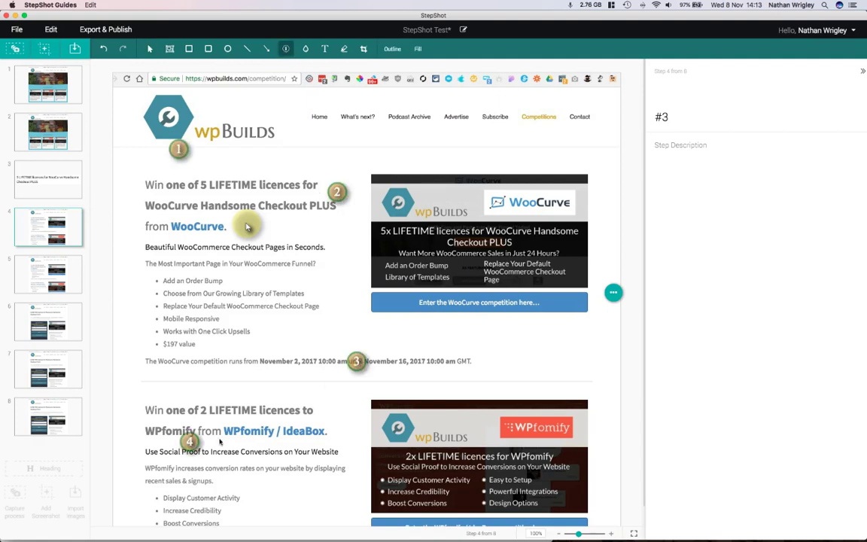
click(529, 350)
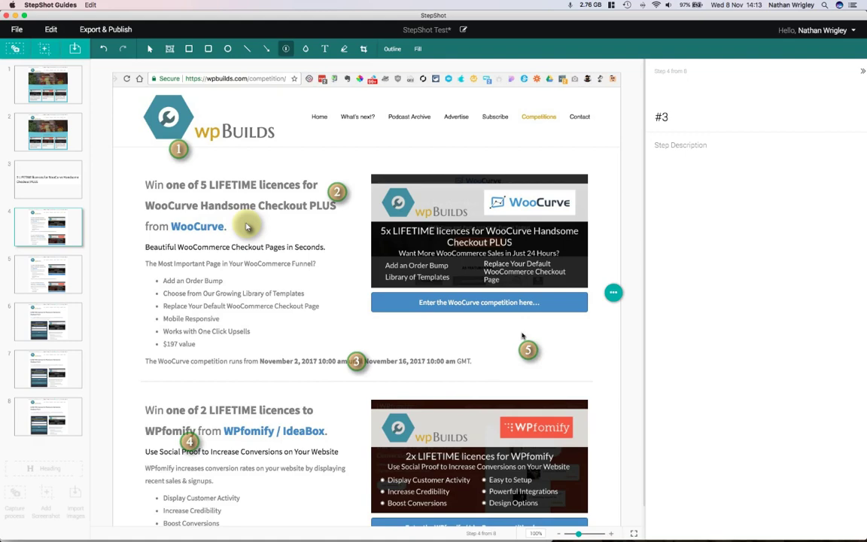
click(17, 29)
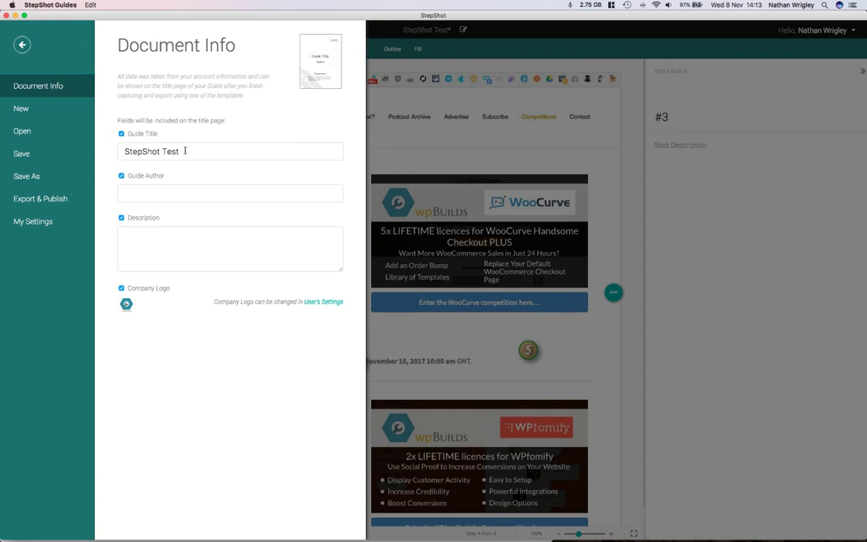
Look over the Guide Title, Author and Description fields, then switch to My Settings.
drag(184, 150, 112, 148)
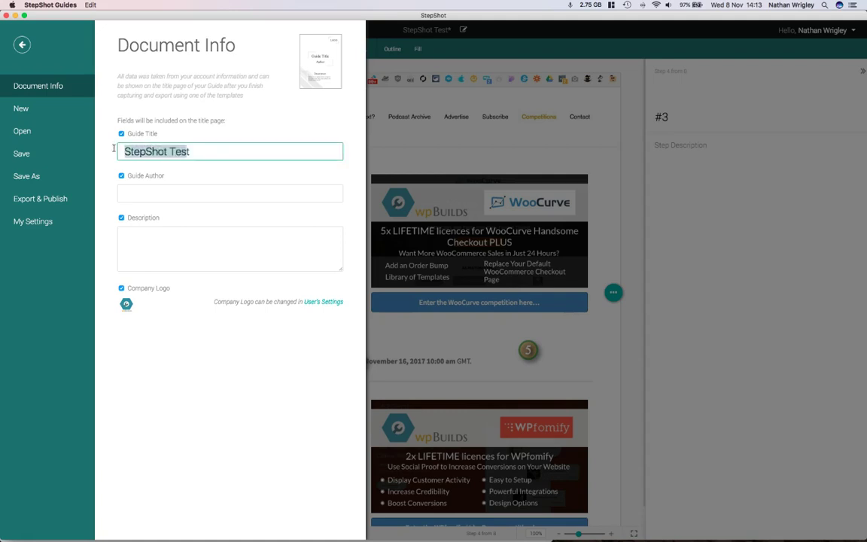
click(204, 150)
click(174, 194)
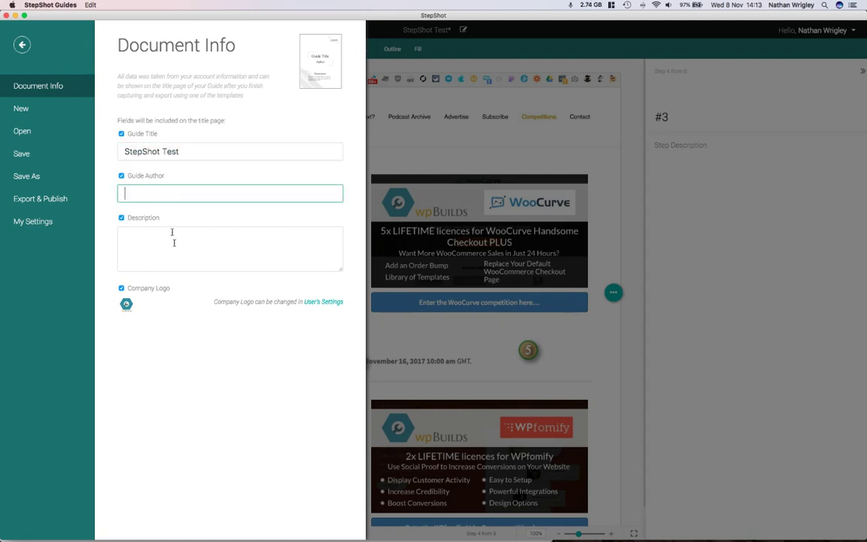
click(173, 243)
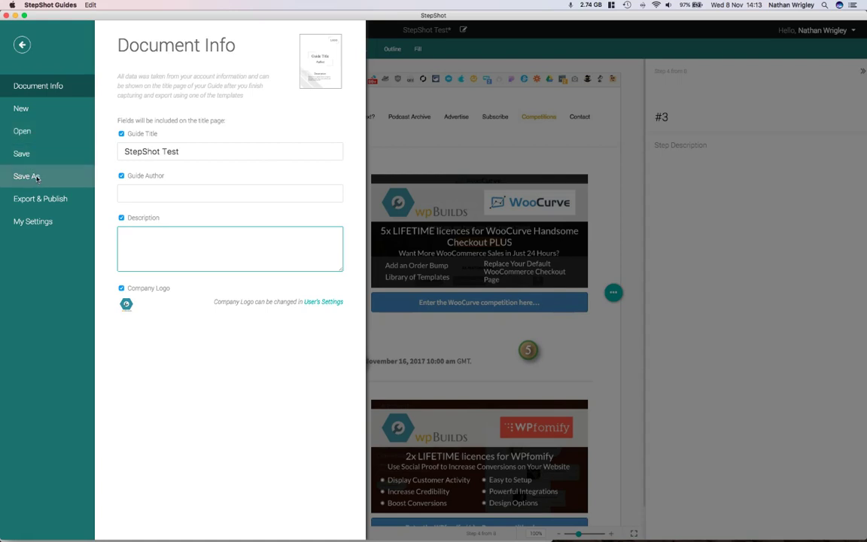
click(46, 222)
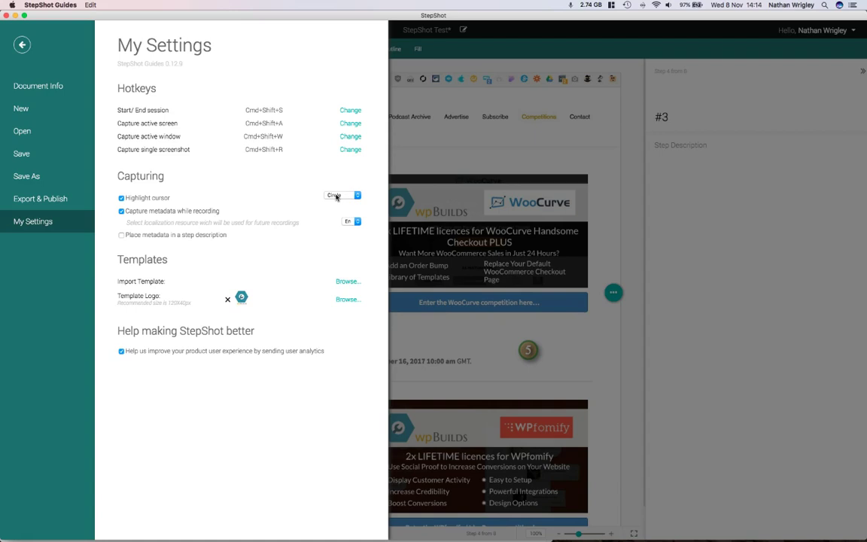
Change the capture cursor highlight shape from Circle to Rectangle.
click(120, 199)
click(121, 199)
click(339, 195)
click(343, 187)
Export as PDF with the guide author's name and 'Test description', continuing to templates.
click(42, 204)
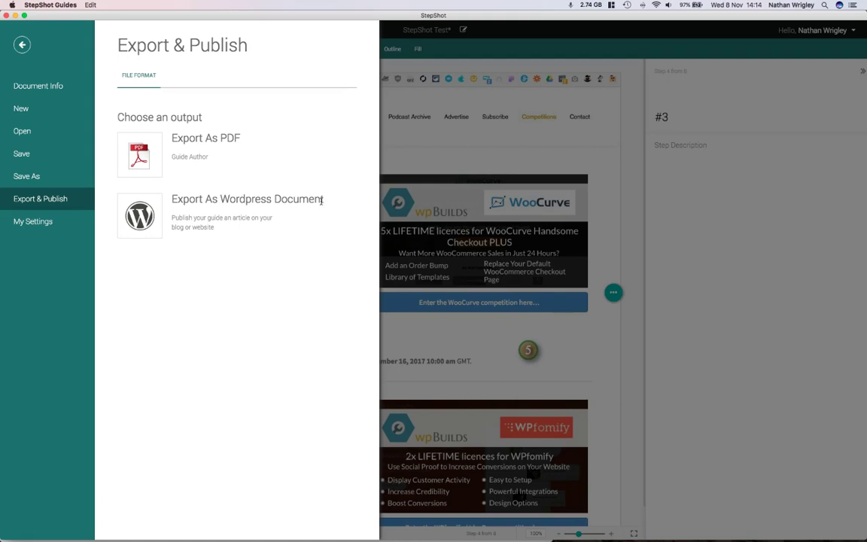
click(186, 136)
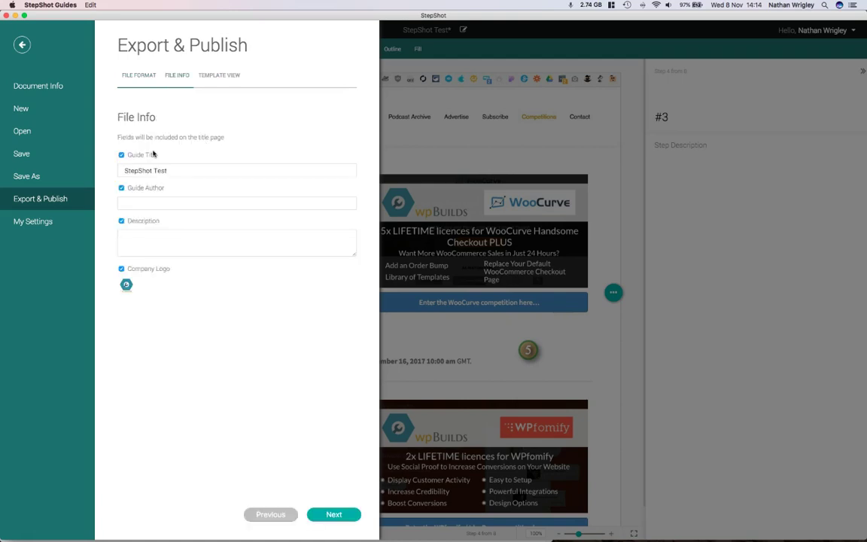
click(172, 202)
text(Nathan)
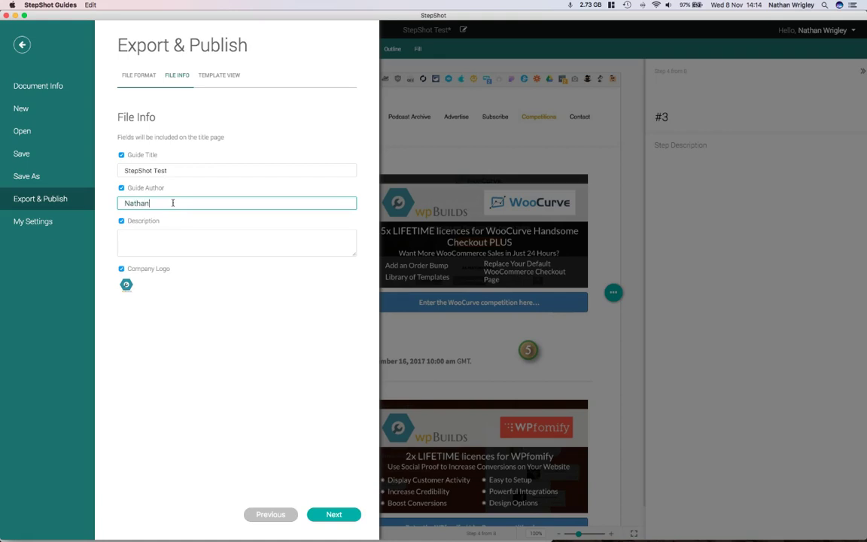
text( Wrigley)
click(214, 241)
text(Test )
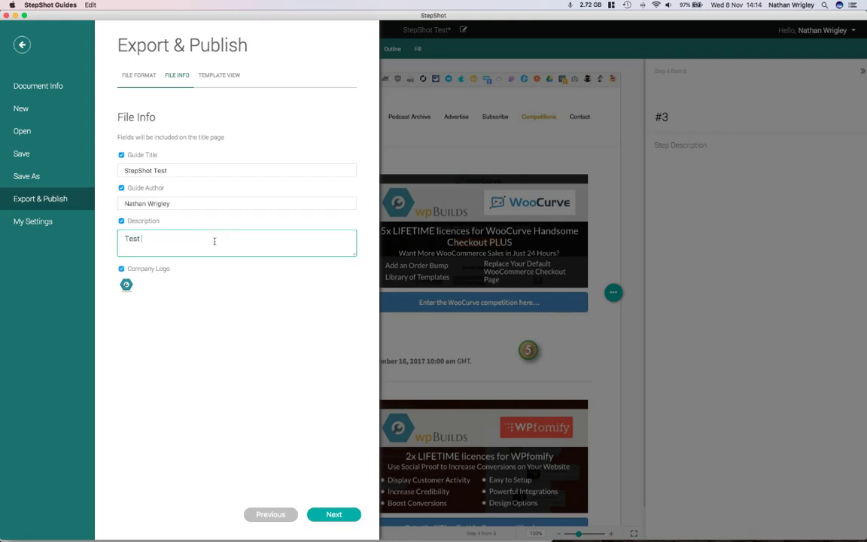
text(description)
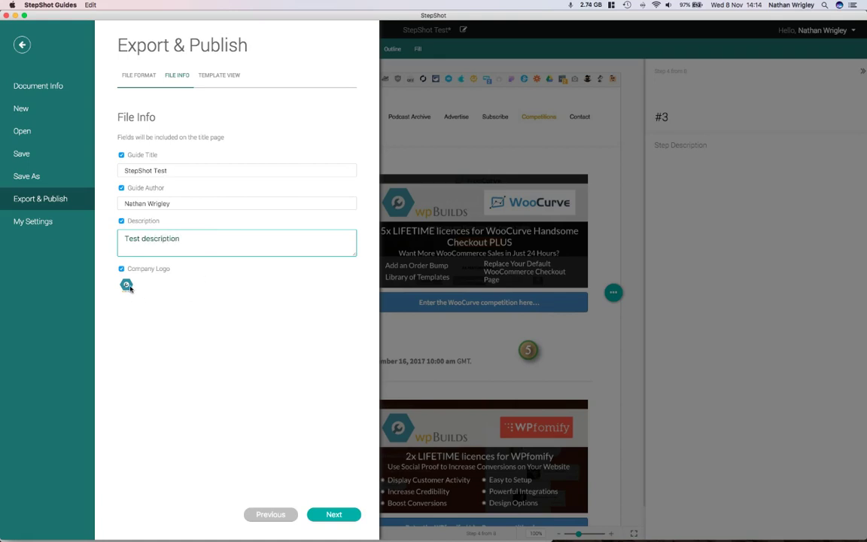
click(335, 514)
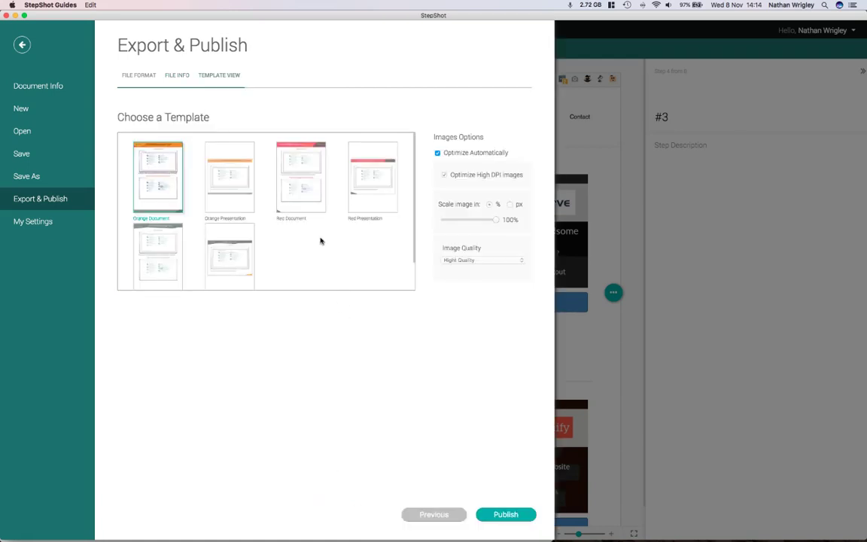
Select the Orange Presentation template for the PDF export.
scroll(320, 242, down, 2)
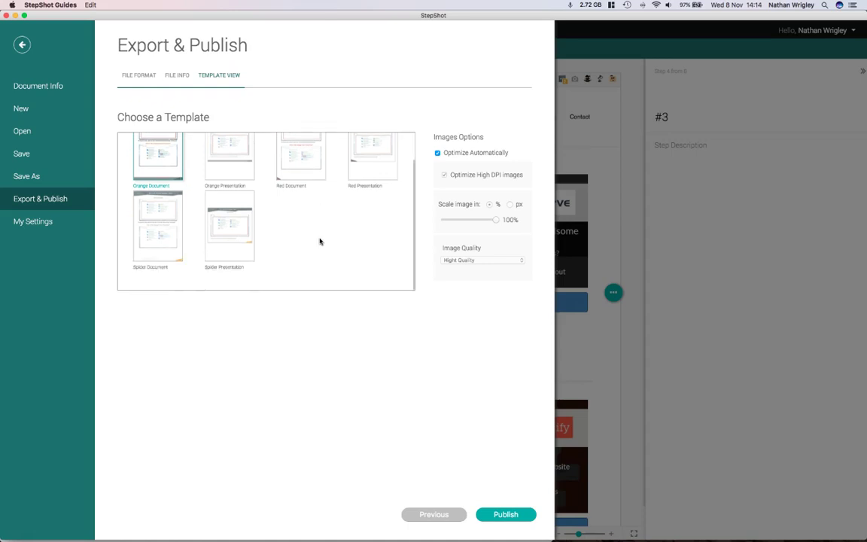
scroll(320, 242, up, 2)
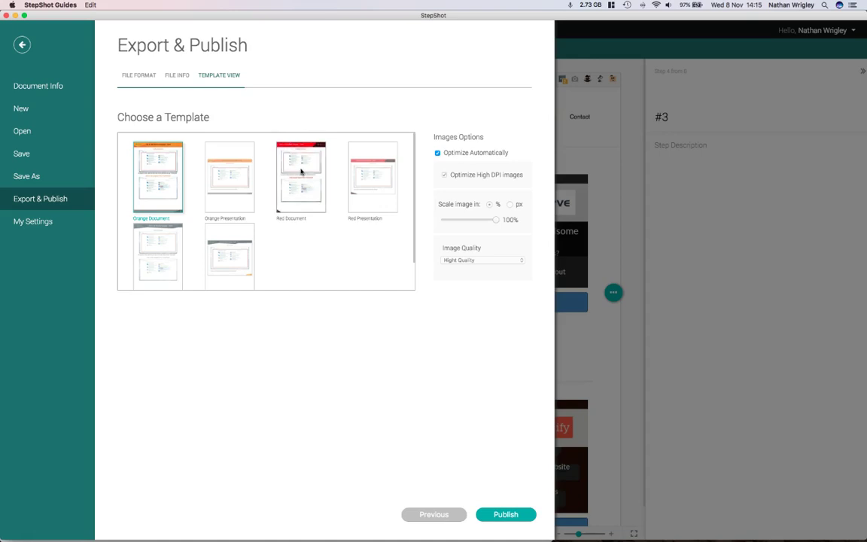
click(229, 172)
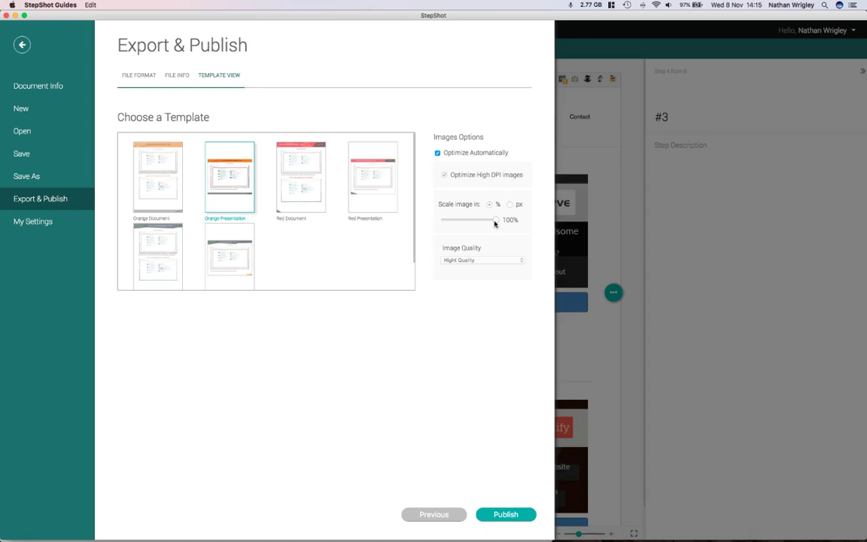
Export the guide as stepTest1.pdf into To delete, then copy its path and open it.
click(504, 515)
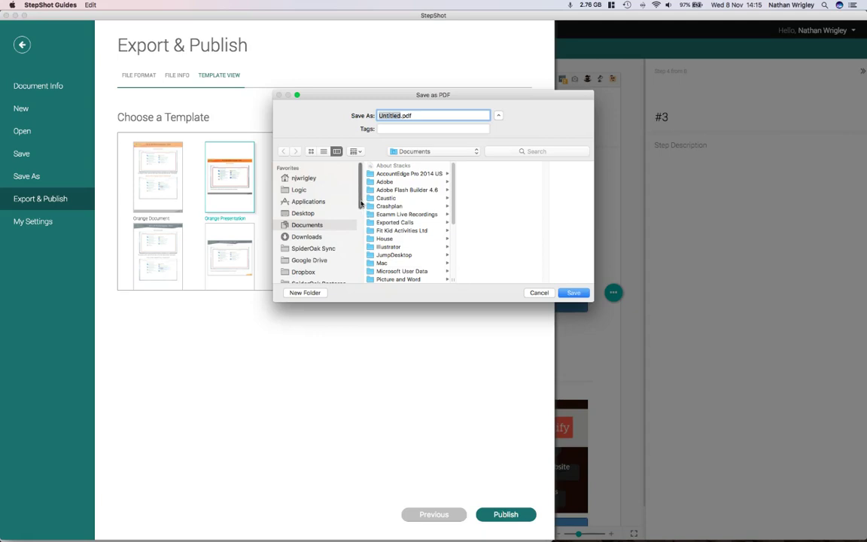
scroll(331, 211, down, 3)
scroll(362, 226, down, 5)
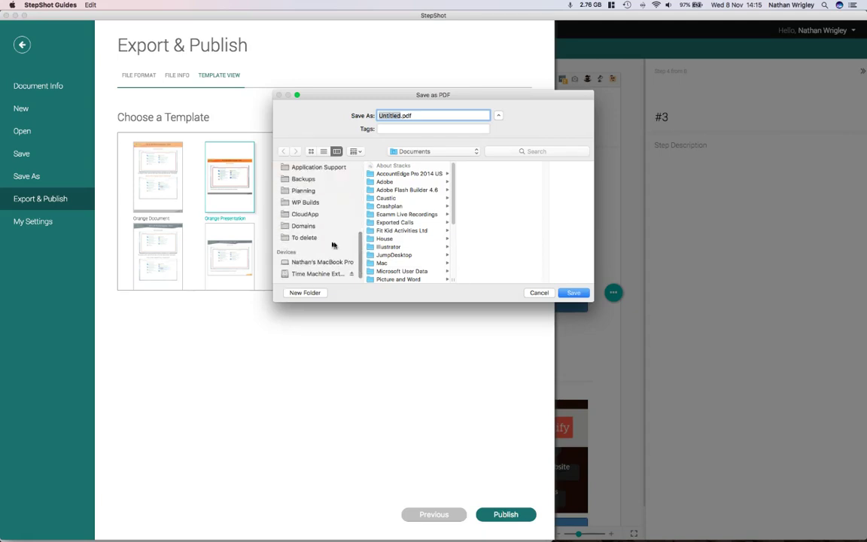
click(315, 239)
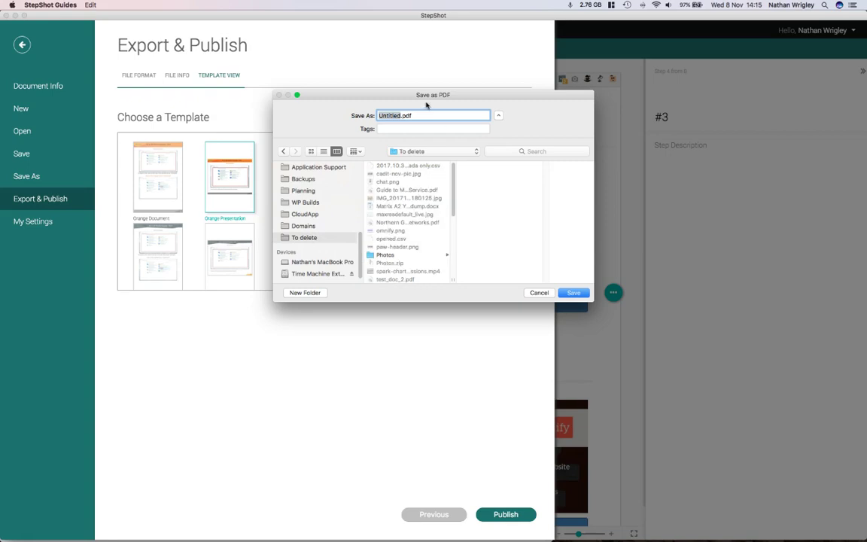
text(stepTest1)
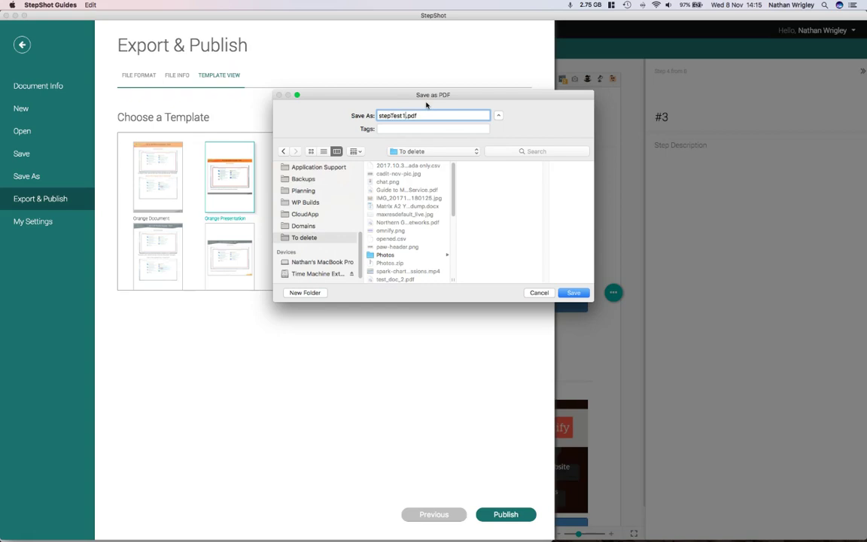
click(574, 293)
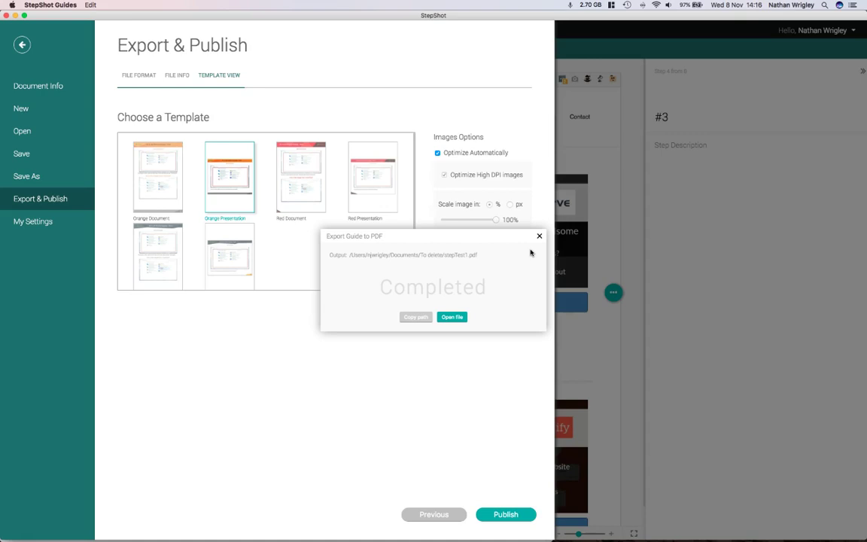
click(414, 317)
click(452, 317)
In Finder, select stepTest1.pdf to preview its orange StepShot Test cover page.
key(super+Tab)
key(super+Tab)
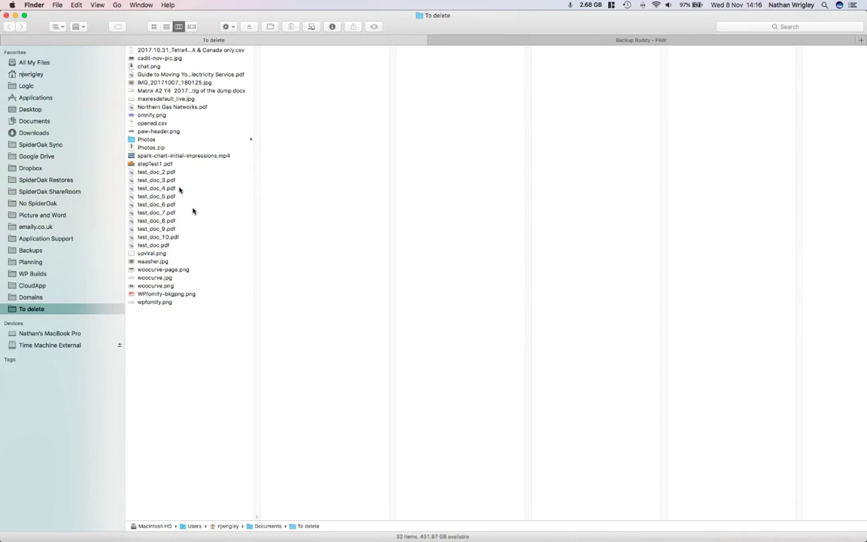
click(150, 164)
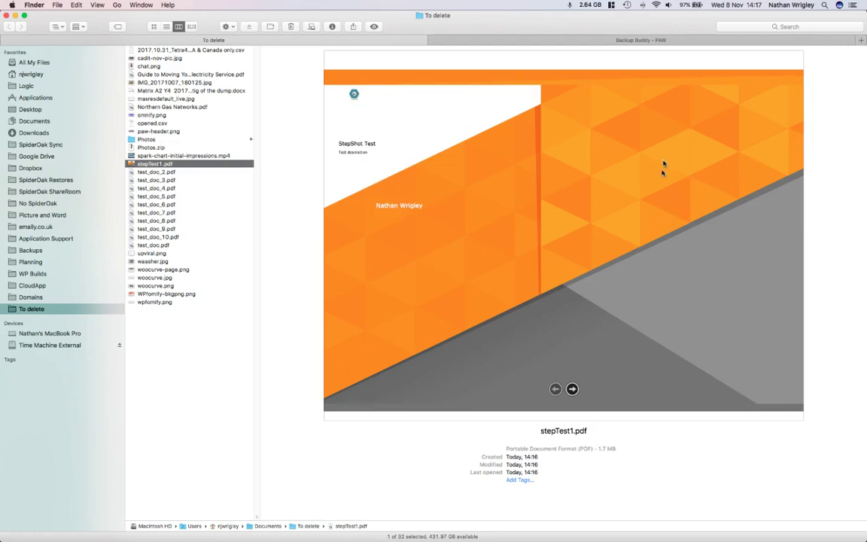
Page the Finder preview of stepTest1.pdf forward through pages 2 to 4.
click(573, 389)
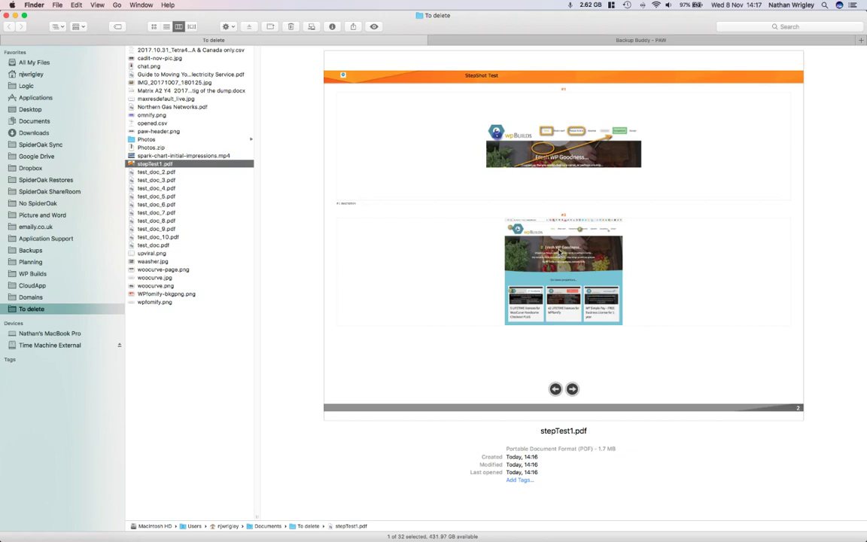
click(573, 389)
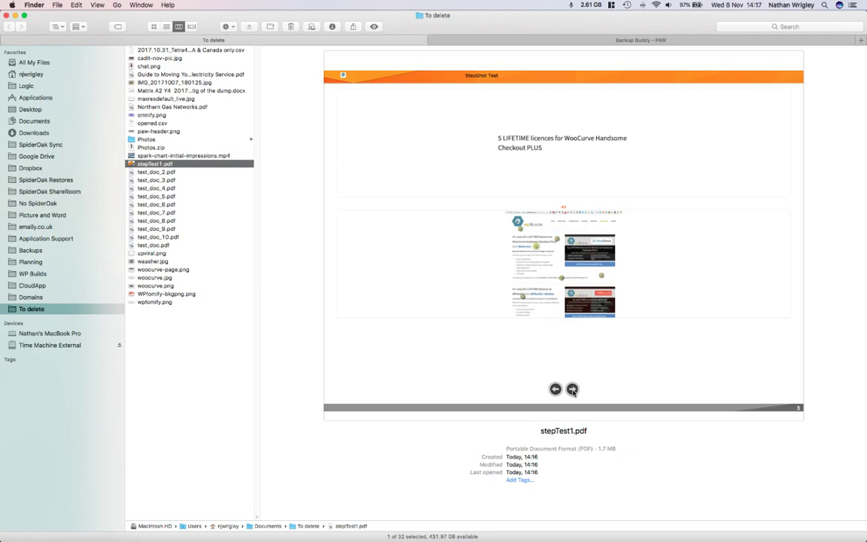
click(573, 389)
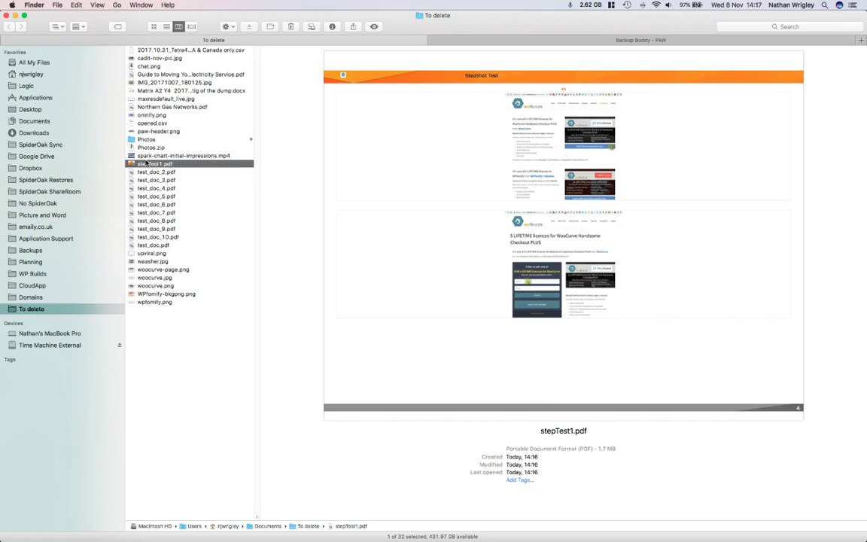
Open stepTest1.pdf in Preview, advance the preview to page 5, then return to page 3.
double_click(151, 165)
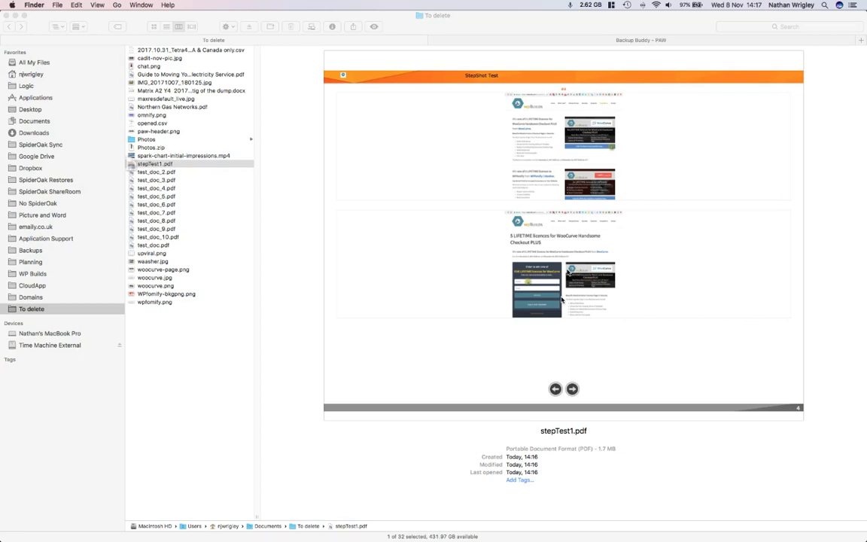
click(571, 389)
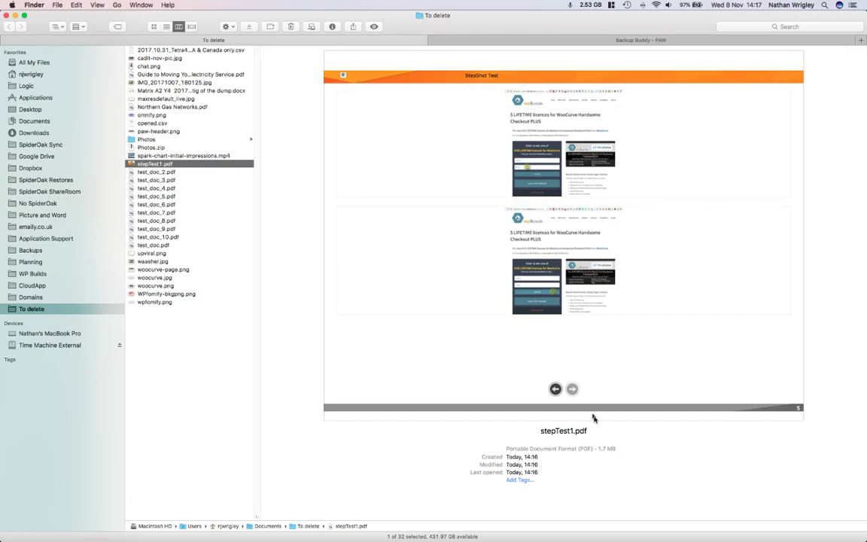
click(556, 389)
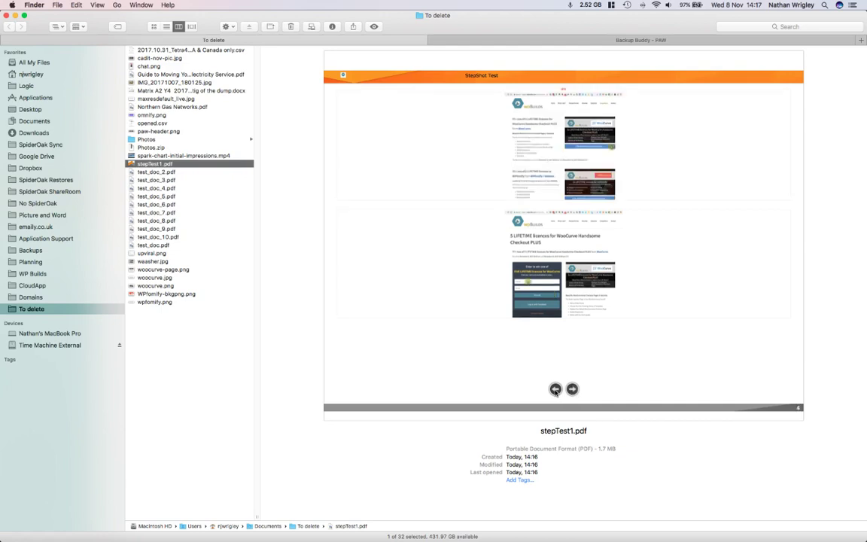
click(556, 390)
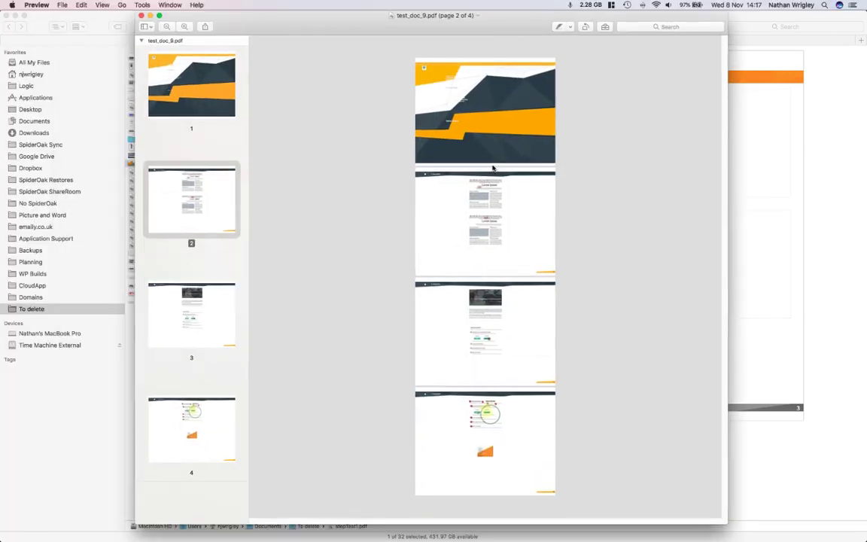
Zoom in on test_doc_9.pdf three times, then close its window.
click(185, 27)
click(185, 26)
click(183, 26)
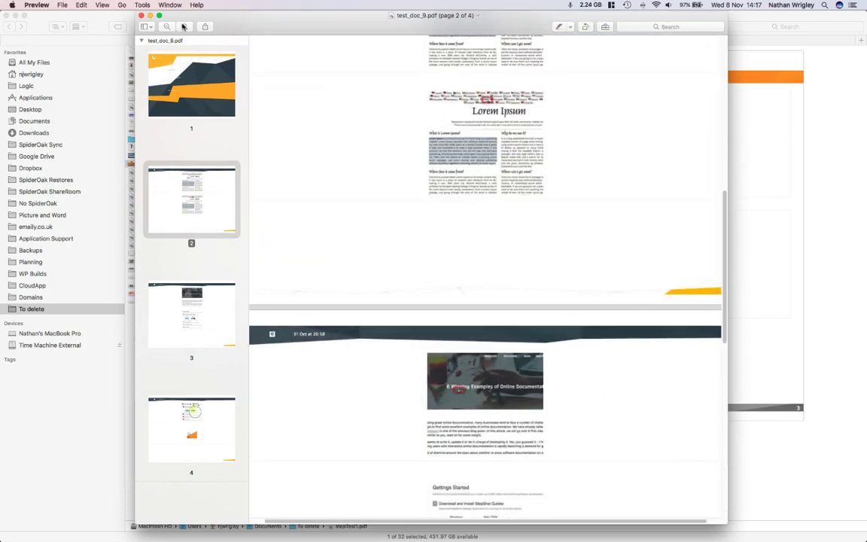
click(141, 15)
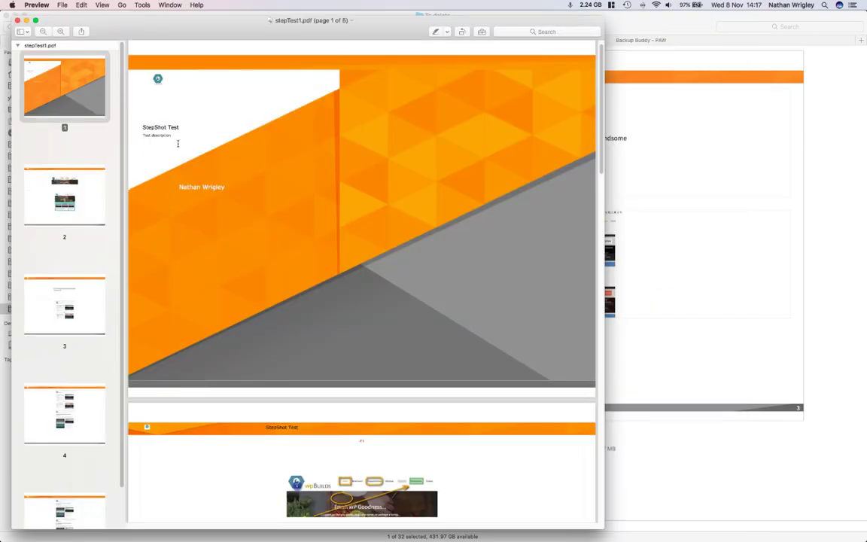
Reposition and resize the stepTest1.pdf window and zoom its pages in four steps.
drag(243, 34, 375, 15)
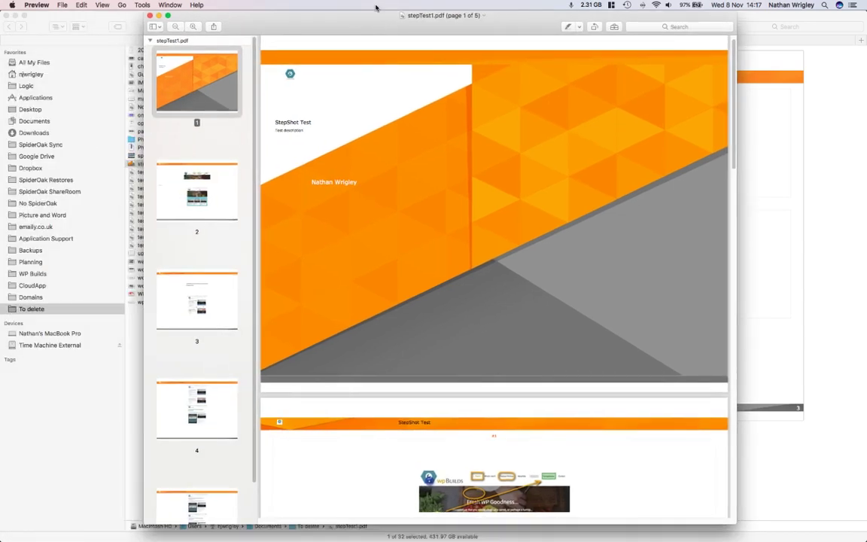
double_click(376, 11)
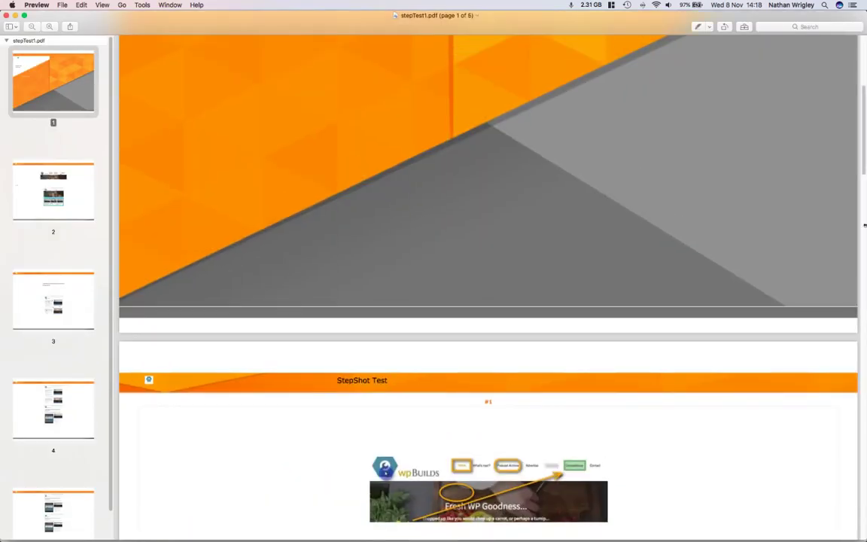
drag(866, 235, 430, 234)
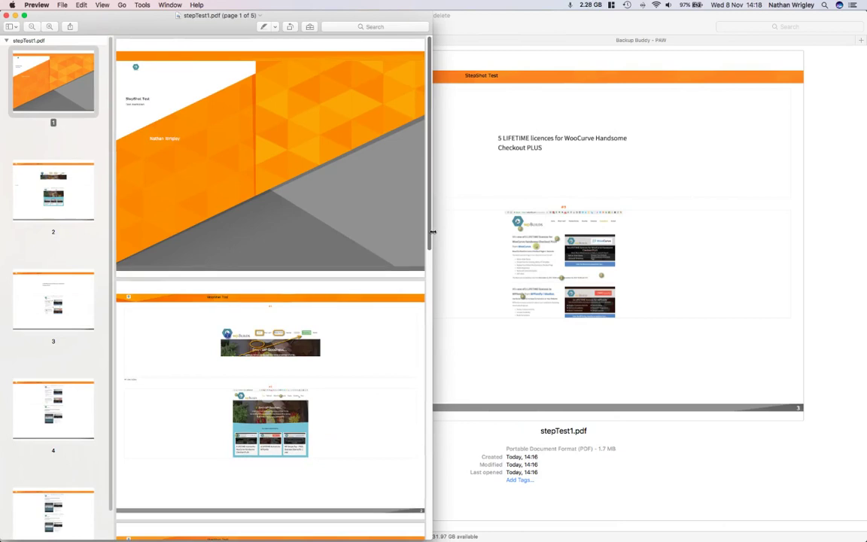
click(51, 27)
click(50, 27)
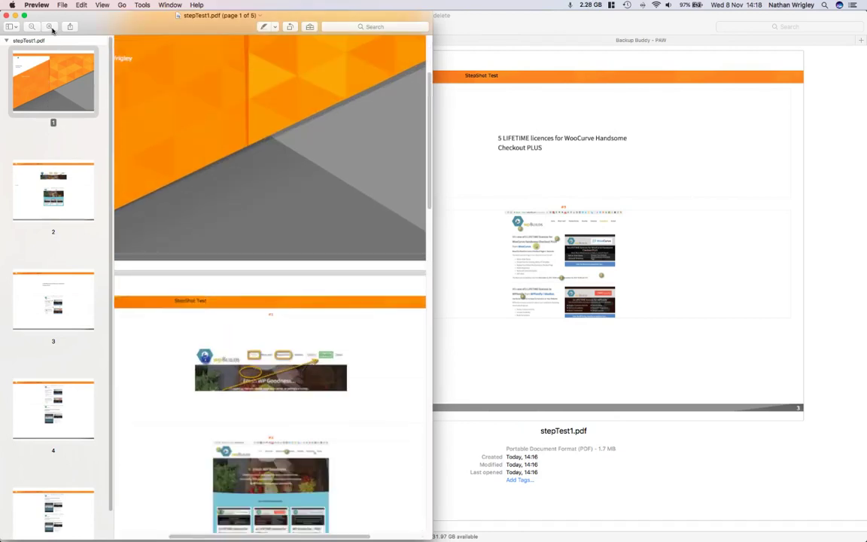
click(50, 27)
click(50, 27)
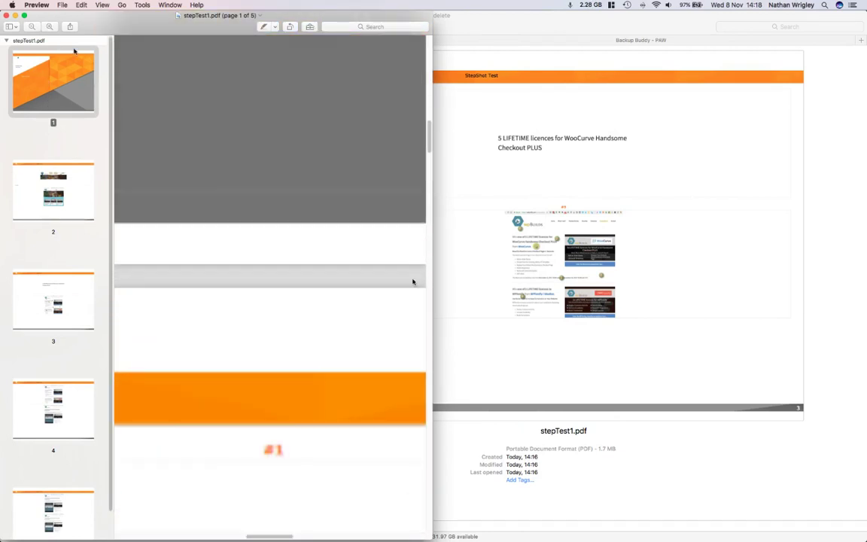
drag(431, 304, 665, 316)
Scroll through the enlarged guide's step screenshots on pages 2 and 3.
scroll(479, 296, down, 2)
scroll(479, 296, down, 8)
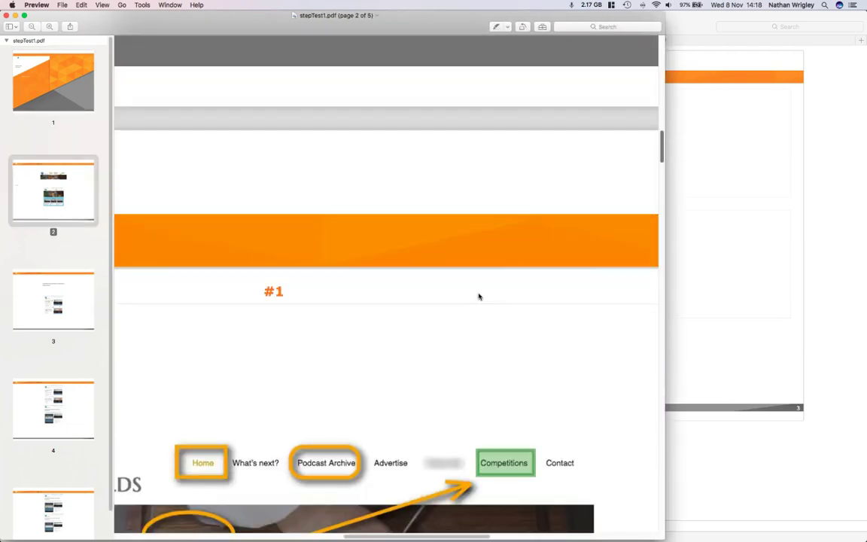
scroll(479, 297, down, 4)
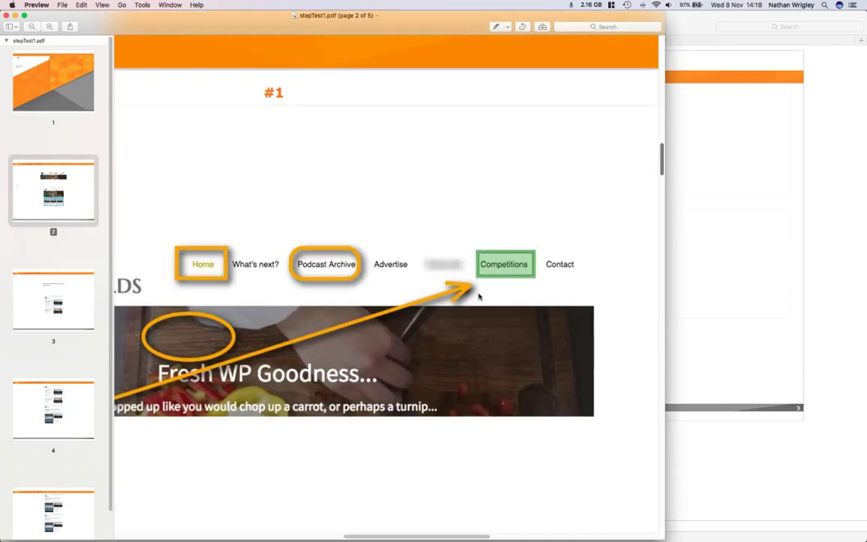
scroll(479, 297, left, 2)
scroll(479, 297, down, 5)
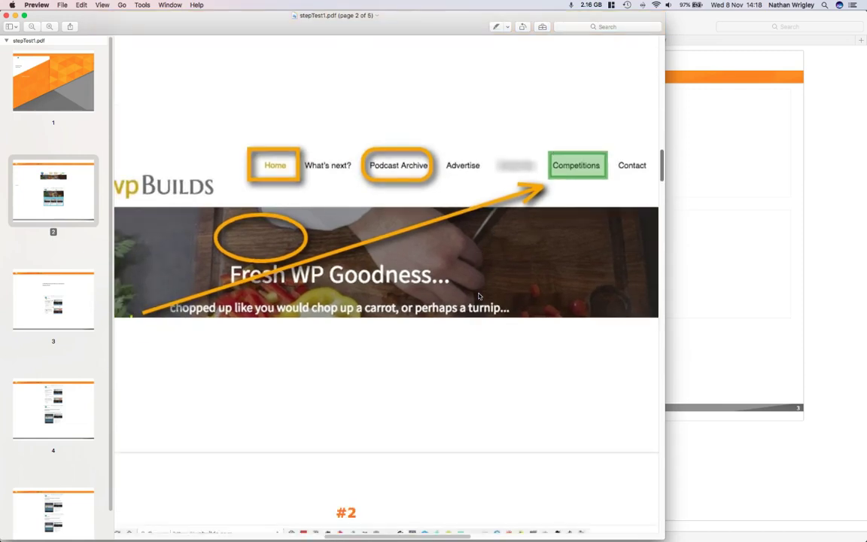
scroll(479, 297, down, 12)
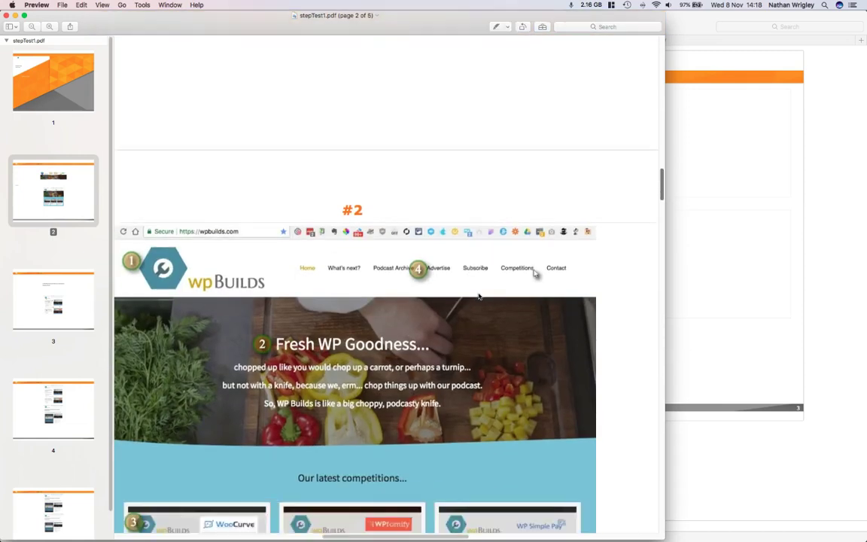
scroll(478, 297, left, 2)
scroll(479, 297, down, 2)
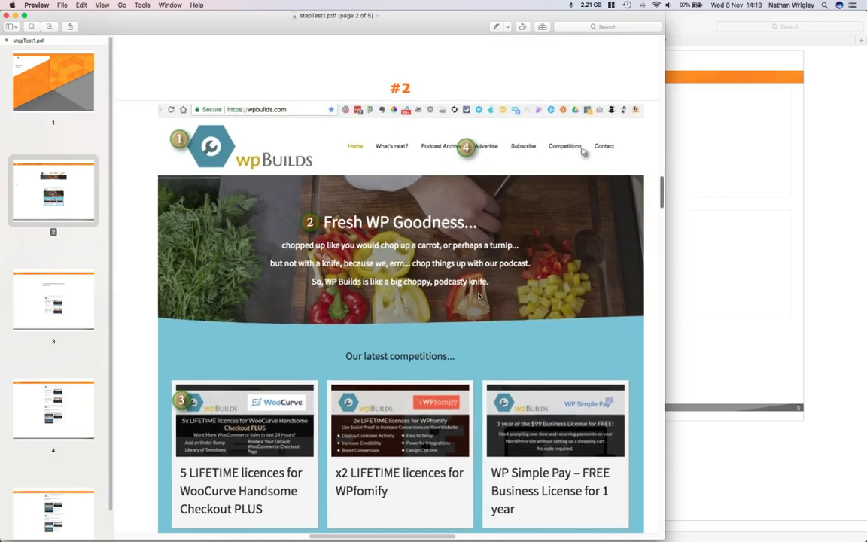
scroll(479, 296, down, 5)
scroll(479, 296, down, 20)
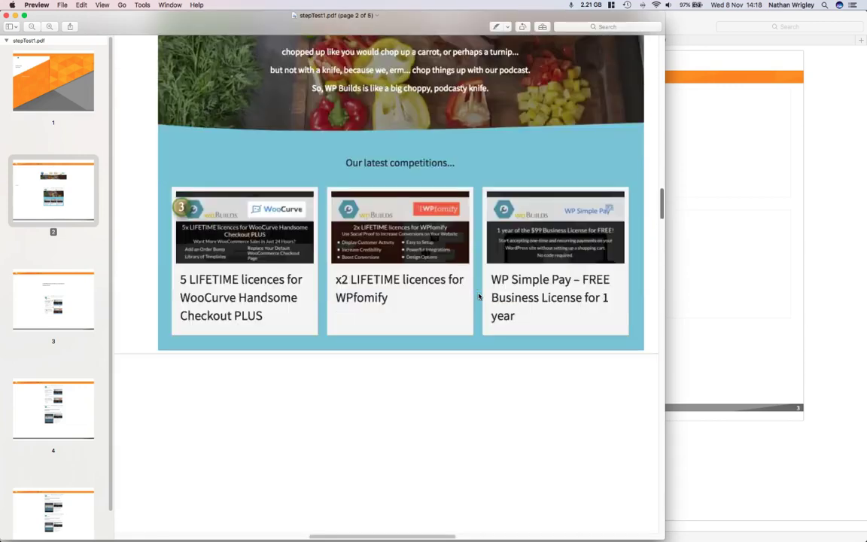
scroll(479, 297, down, 10)
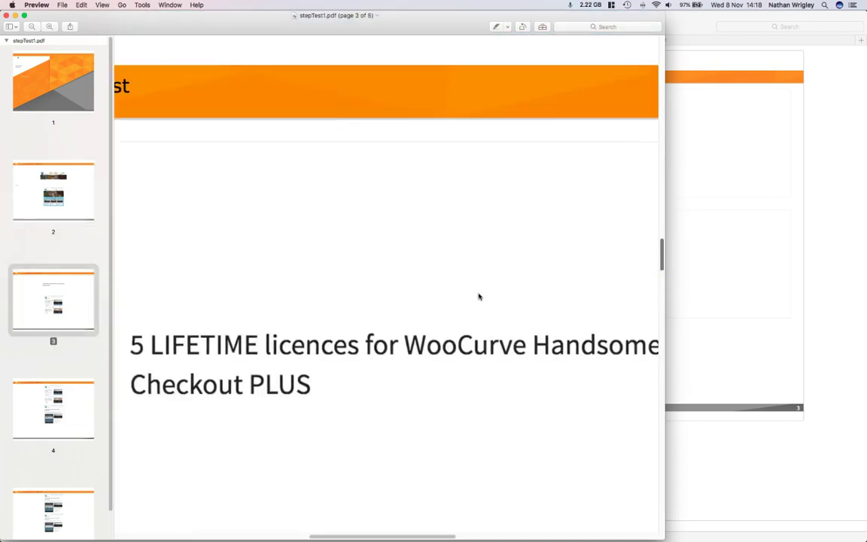
scroll(479, 297, left, 3)
scroll(479, 297, right, 2)
scroll(479, 297, right, 3)
scroll(479, 296, left, 2)
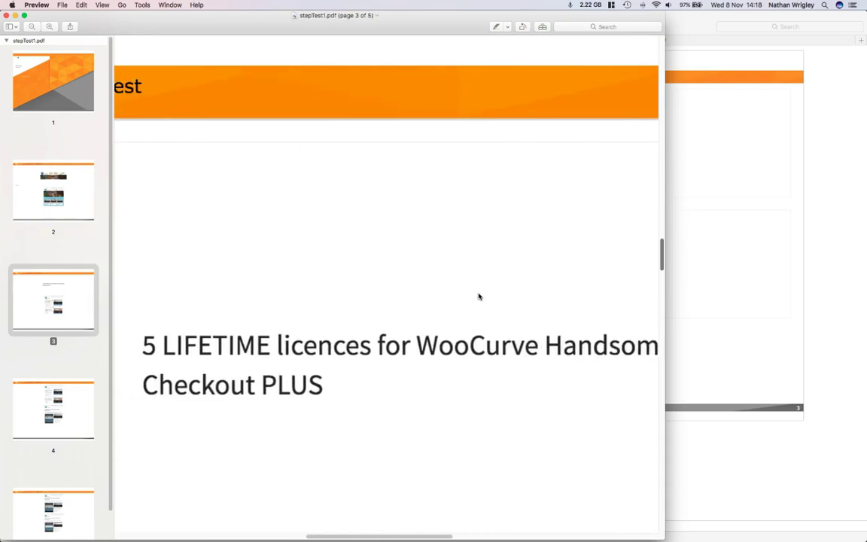
scroll(479, 297, down, 1)
scroll(479, 297, down, 1)
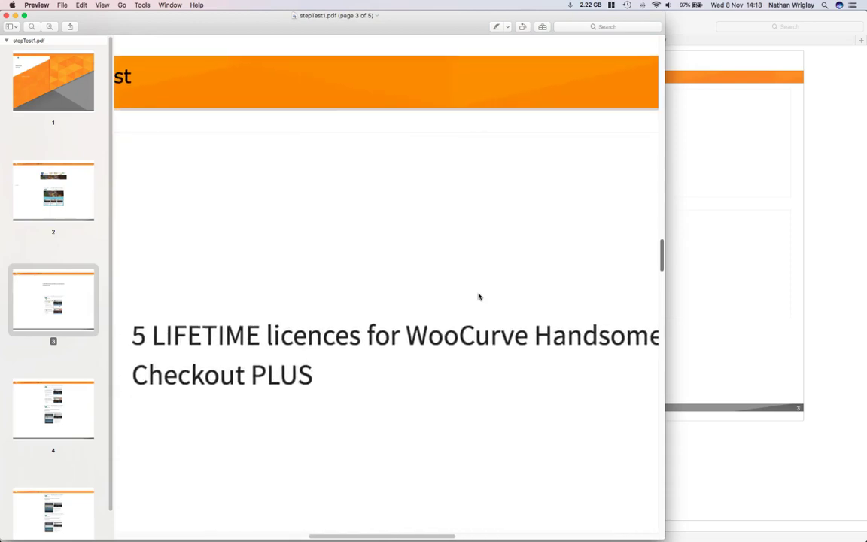